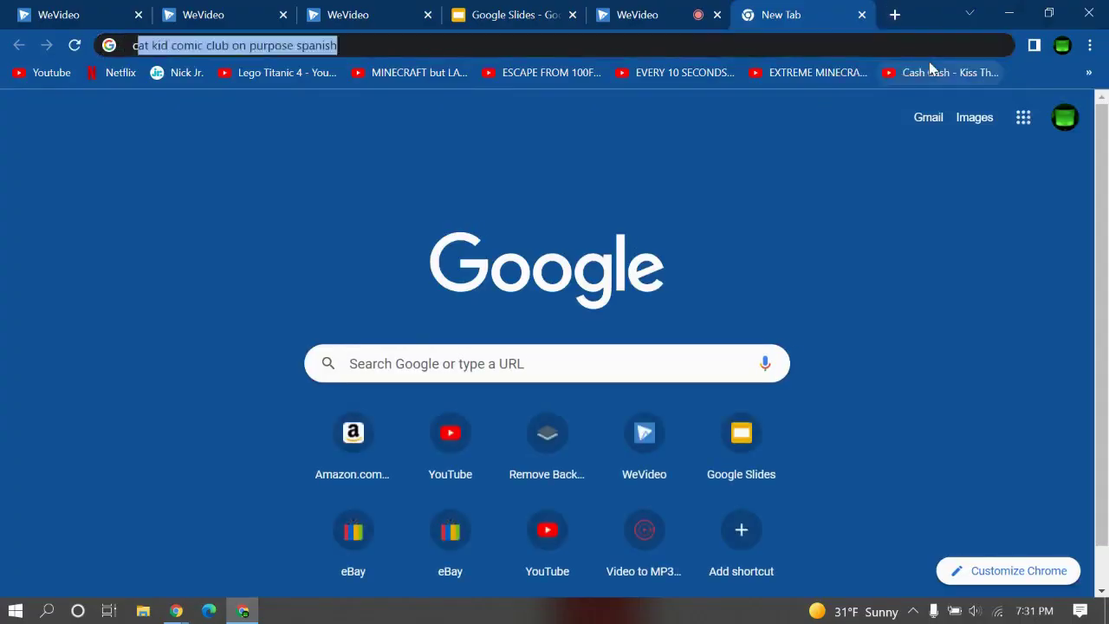
# Fix the misspelled query and search for 'captain underpants', with 'captain underpants 13' suggested
pyautogui.write('captsin')
pyautogui.press('BackSpace')
pyautogui.press('BackSpace')
pyautogui.press('BackSpace')
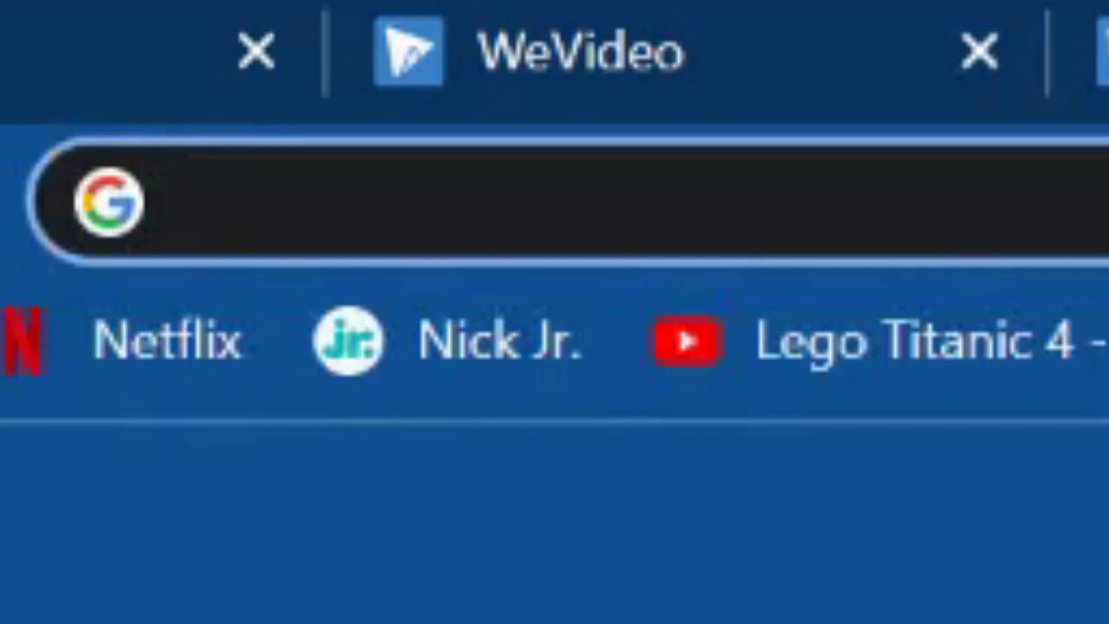
pyautogui.write('captain underpants 13')
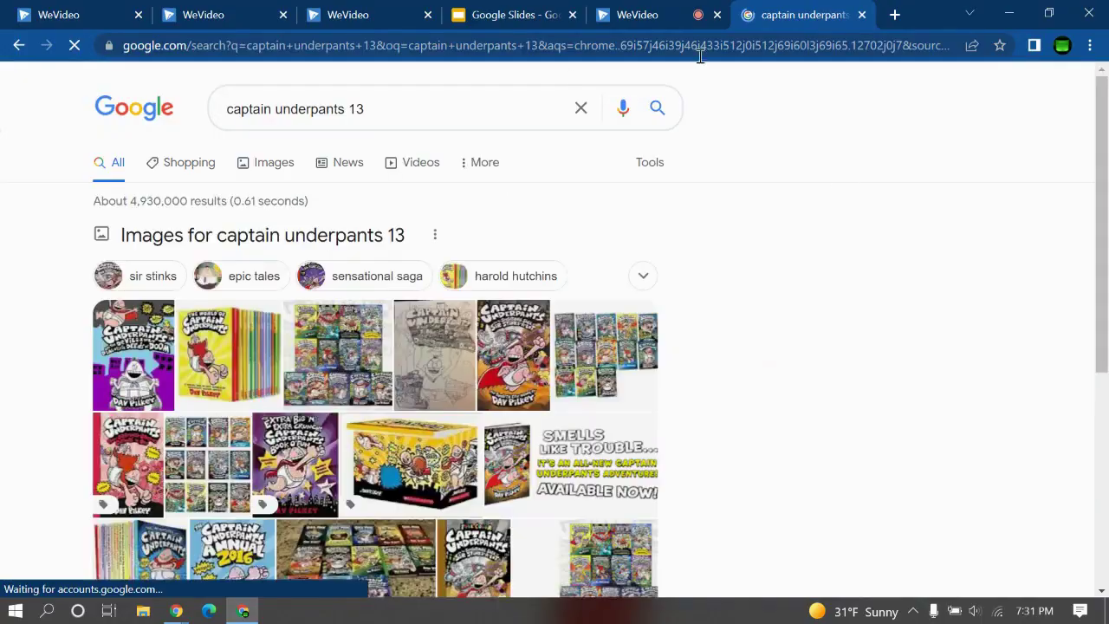
# Open the 'Will there be a Captain Underpants 13?' suggestion, then return to the results
pyautogui.click(425, 104)
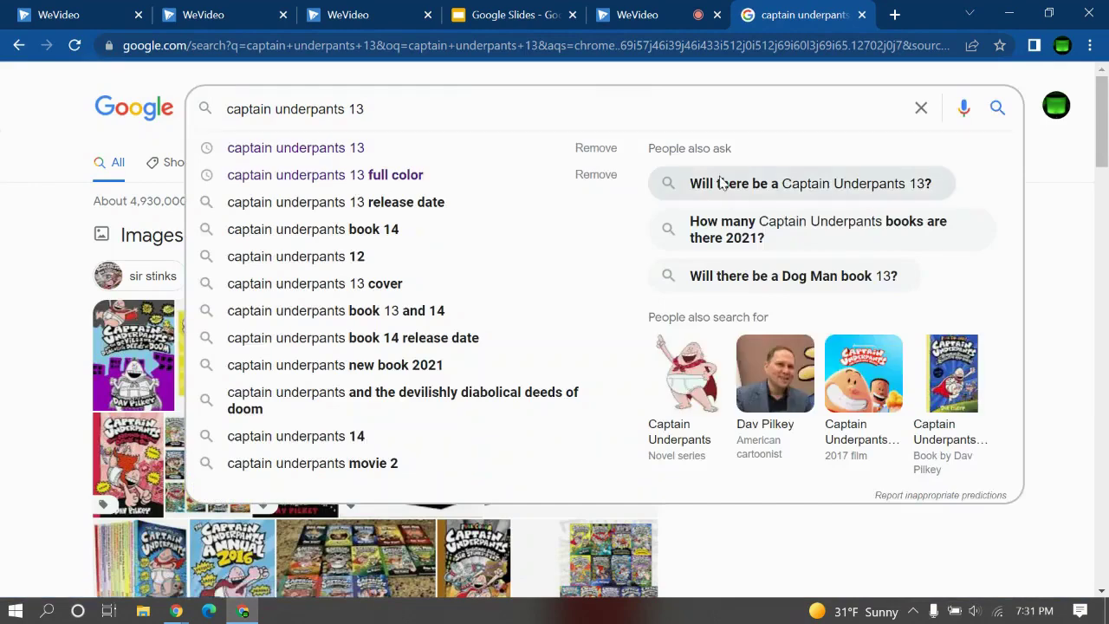
pyautogui.click(658, 174)
pyautogui.click(19, 45)
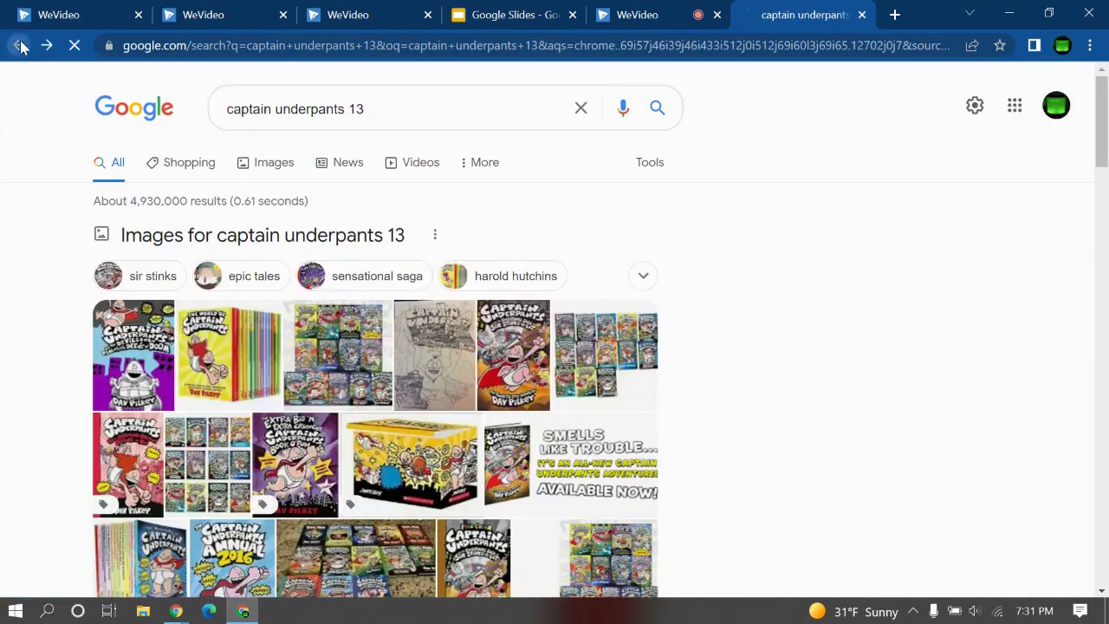
pyautogui.scroll(-5, 875, 181)
pyautogui.scroll(5, 875, 182)
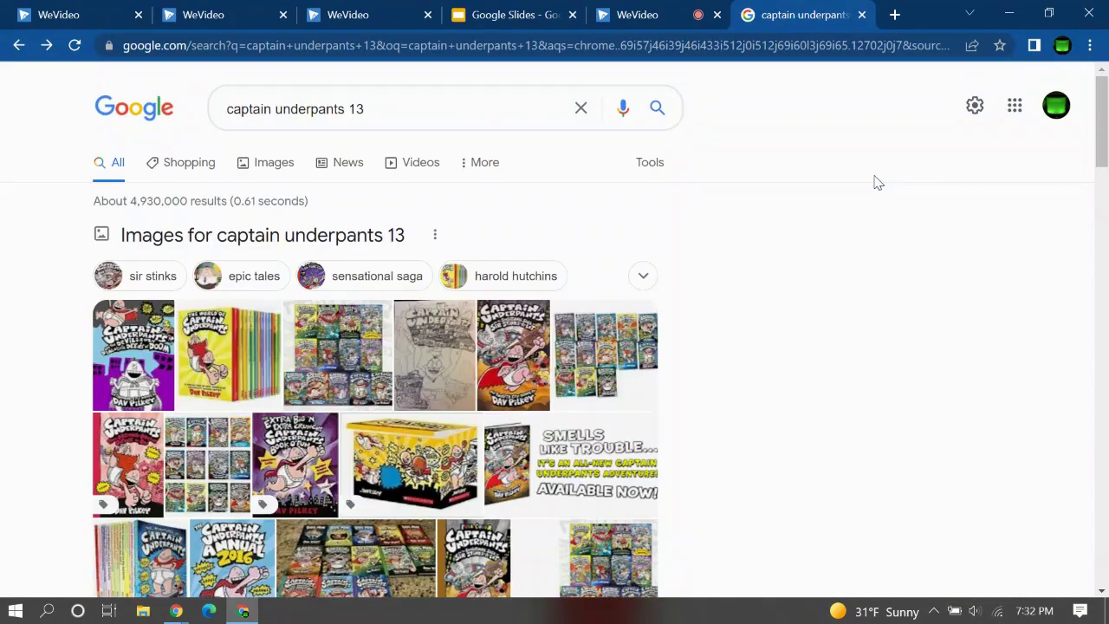
# Scroll the captain underpants 13 results down to the pilkey.com Captain Underpants listing
pyautogui.click(411, 113)
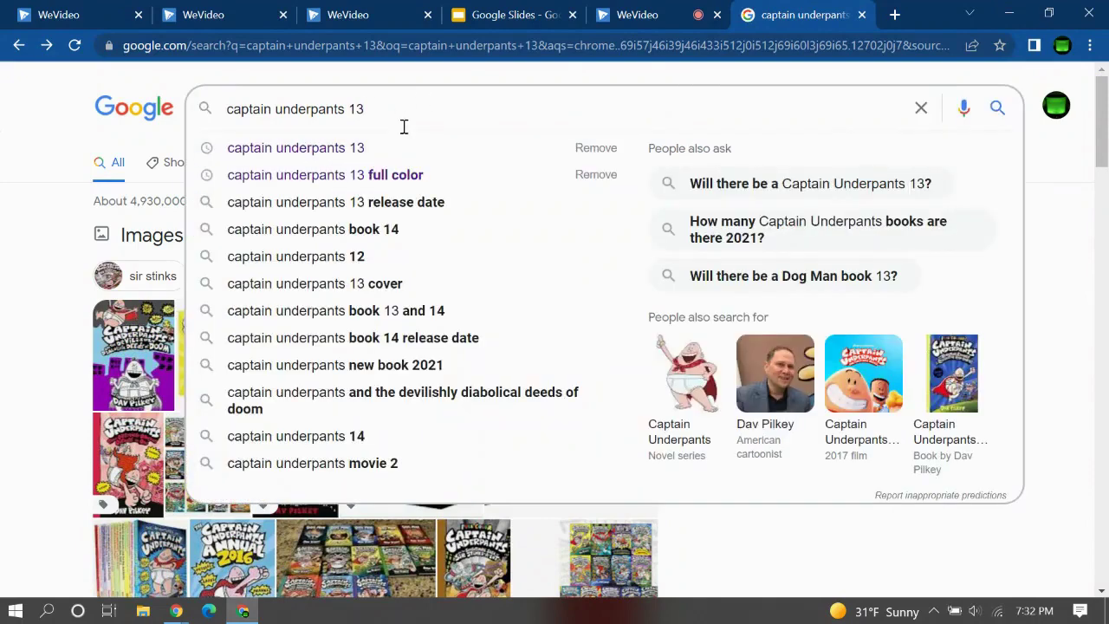
pyautogui.click(846, 74)
pyautogui.scroll(-1, 800, 361)
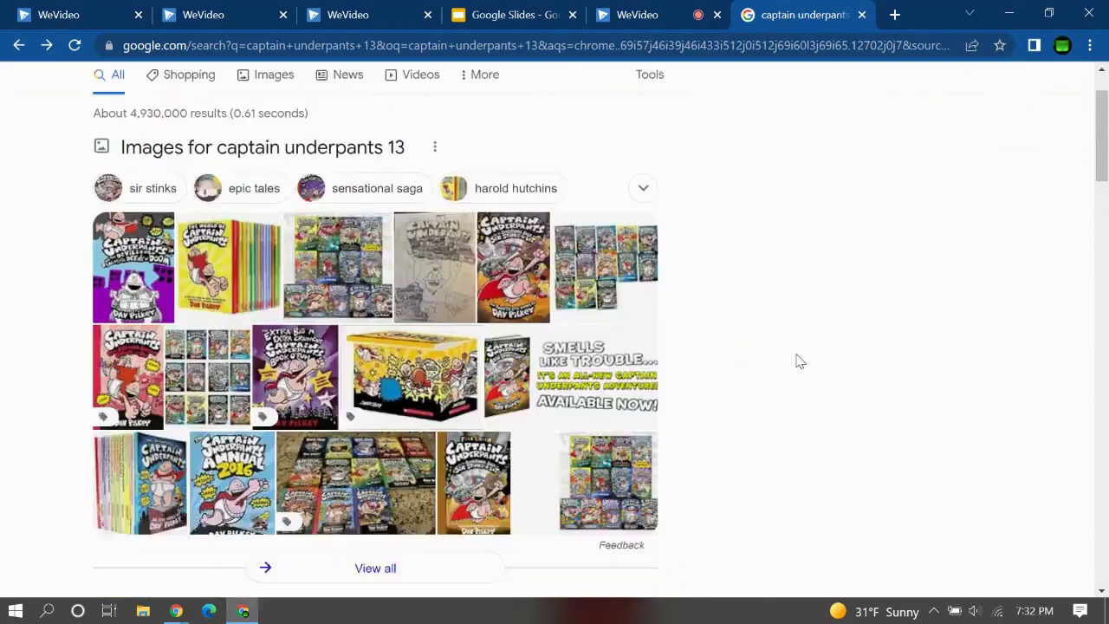
pyautogui.scroll(-5, 799, 361)
pyautogui.scroll(-4, 800, 361)
pyautogui.scroll(-4, 800, 362)
pyautogui.scroll(-3, 799, 361)
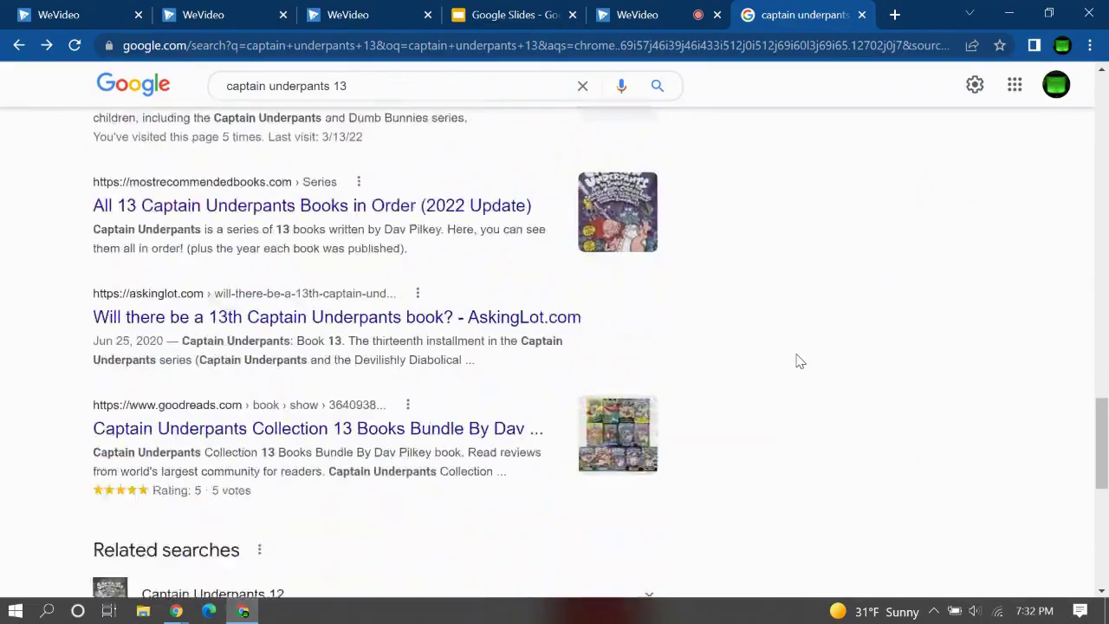
pyautogui.scroll(2, 800, 361)
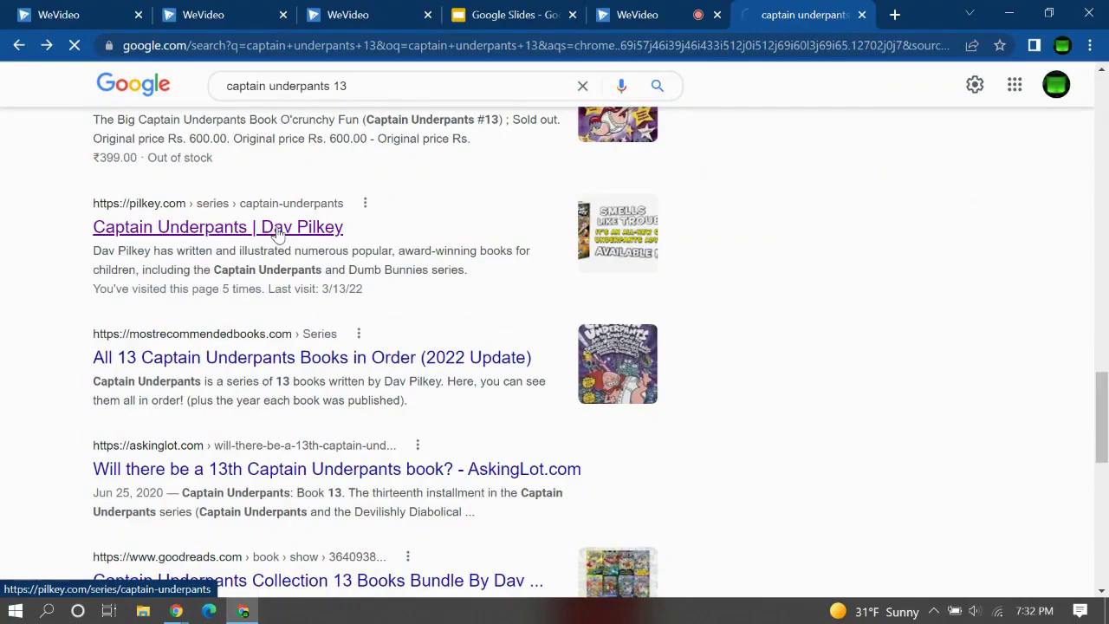
# Open the pilkey.com Captain Underpants page, then the Sir Stinks-A-Lot book page from the footer
pyautogui.click(754, 299)
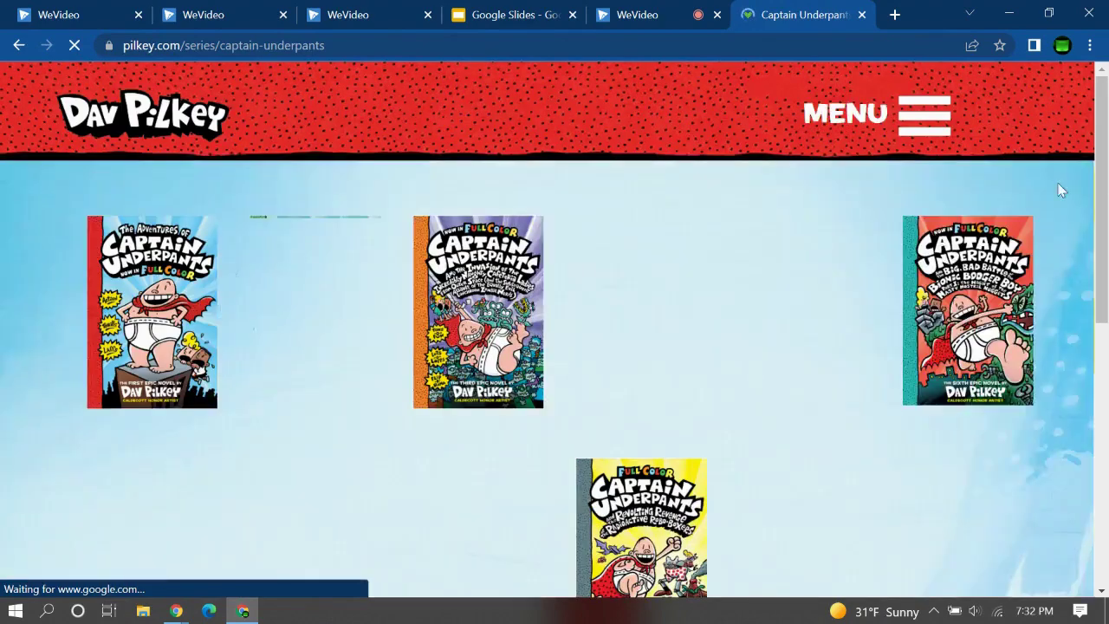
pyautogui.scroll(-3, 1043, 191)
pyautogui.scroll(-10, 996, 211)
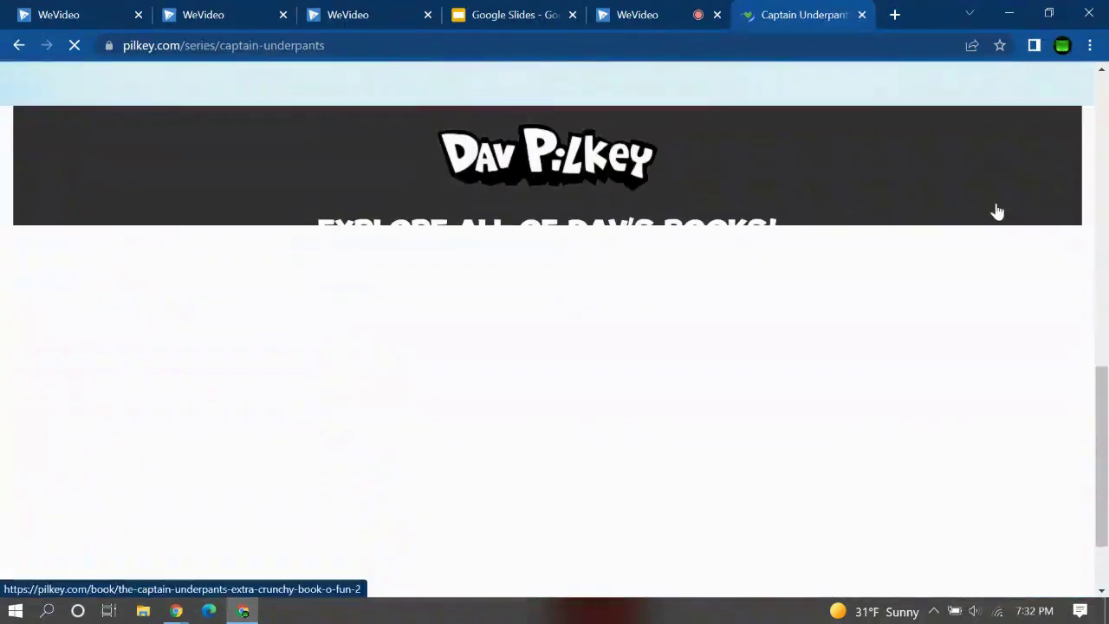
pyautogui.scroll(-1, 994, 199)
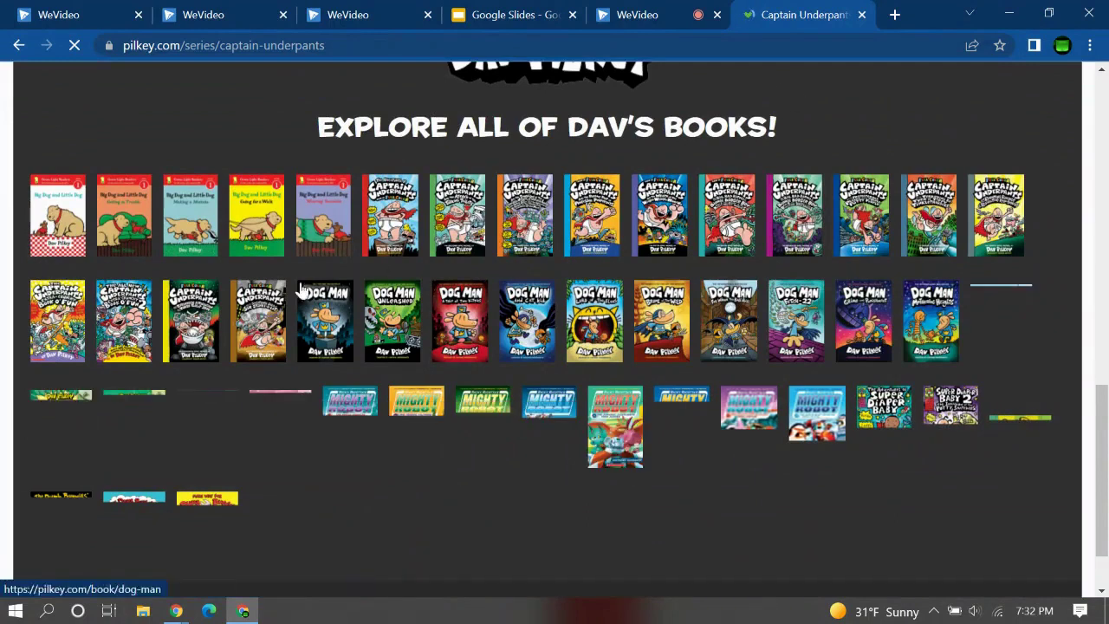
pyautogui.click(260, 319)
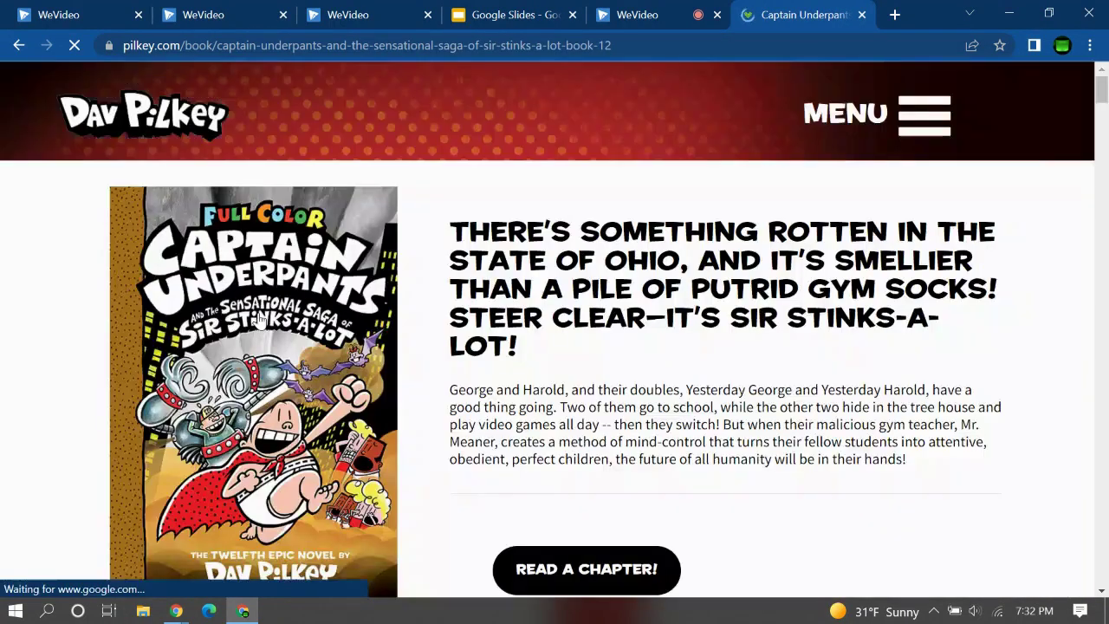
pyautogui.scroll(-1, 260, 319)
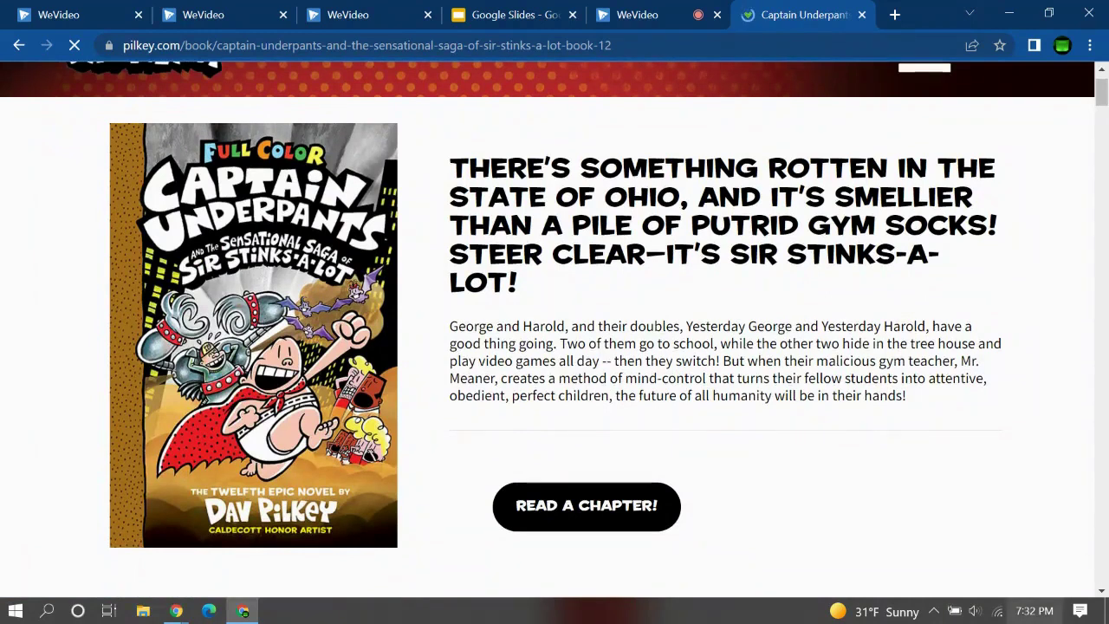
pyautogui.click(1033, 611)
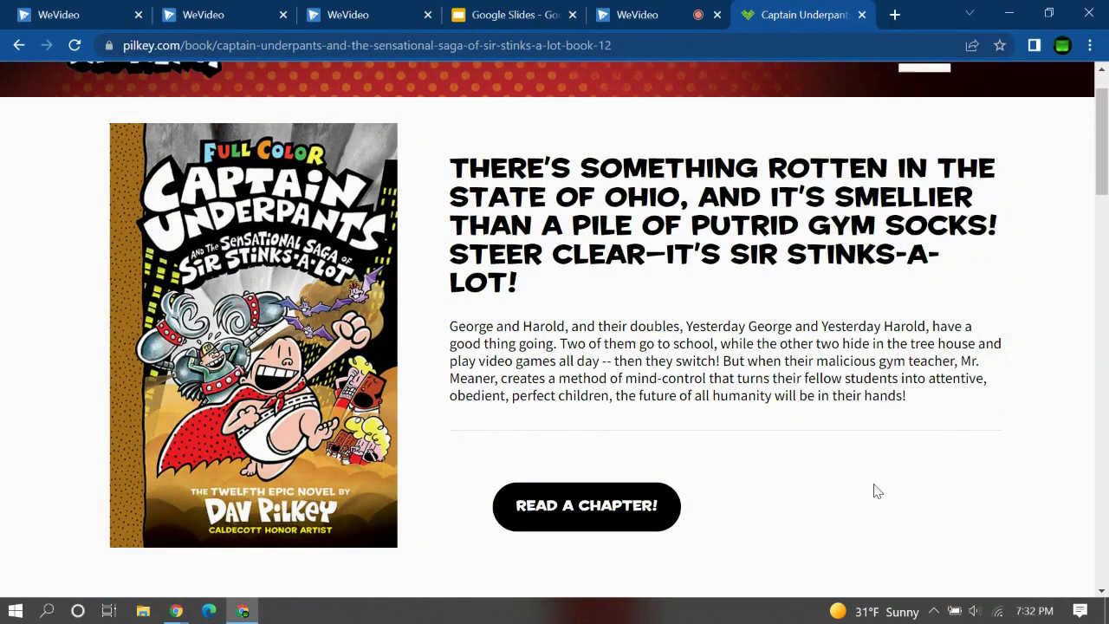
# Inspect the book heading and insert random letters inside 'smellier' in its h2 text
pyautogui.rightClick(589, 224)
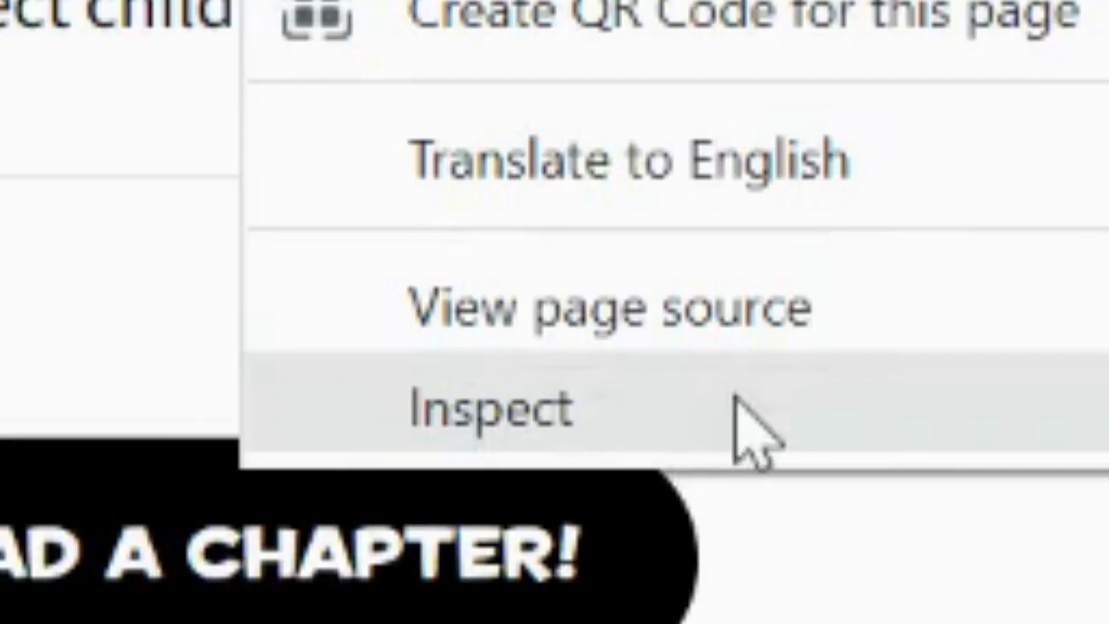
pyautogui.click(691, 478)
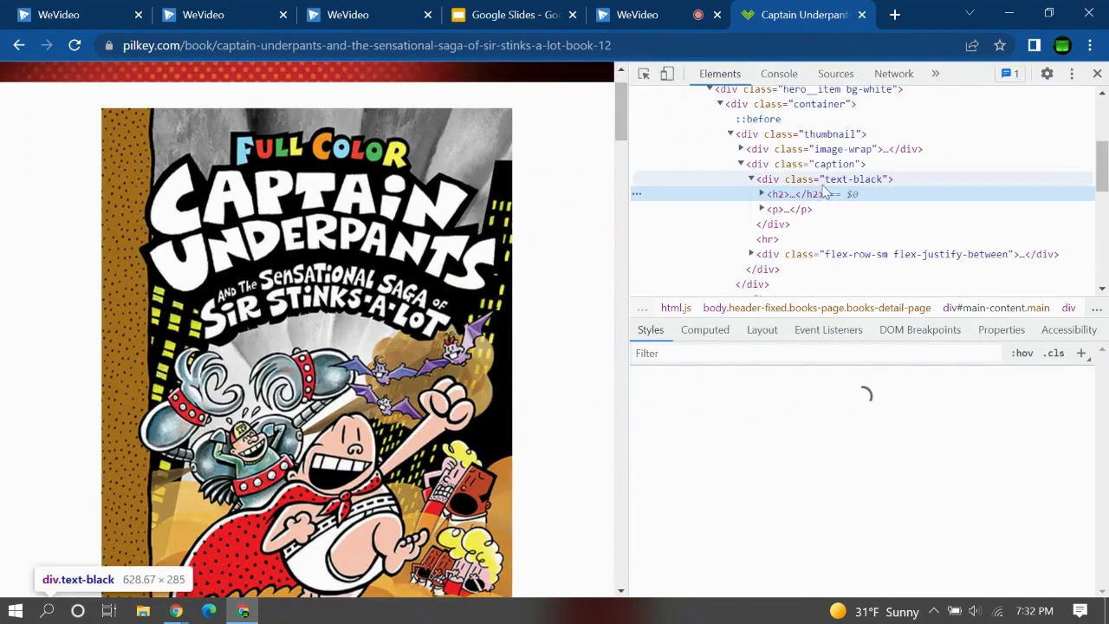
pyautogui.doubleClick(795, 196)
pyautogui.click(839, 205)
pyautogui.write('fuefher')
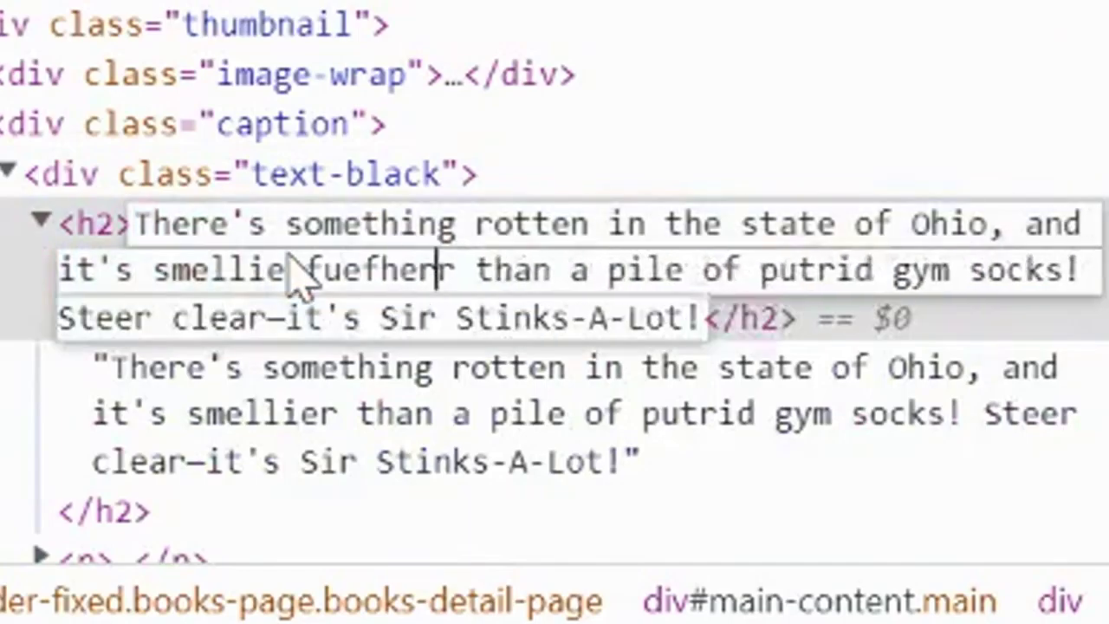
pyautogui.write('gyefiebusyudgbshjfdueffh')
pyautogui.press('Return')
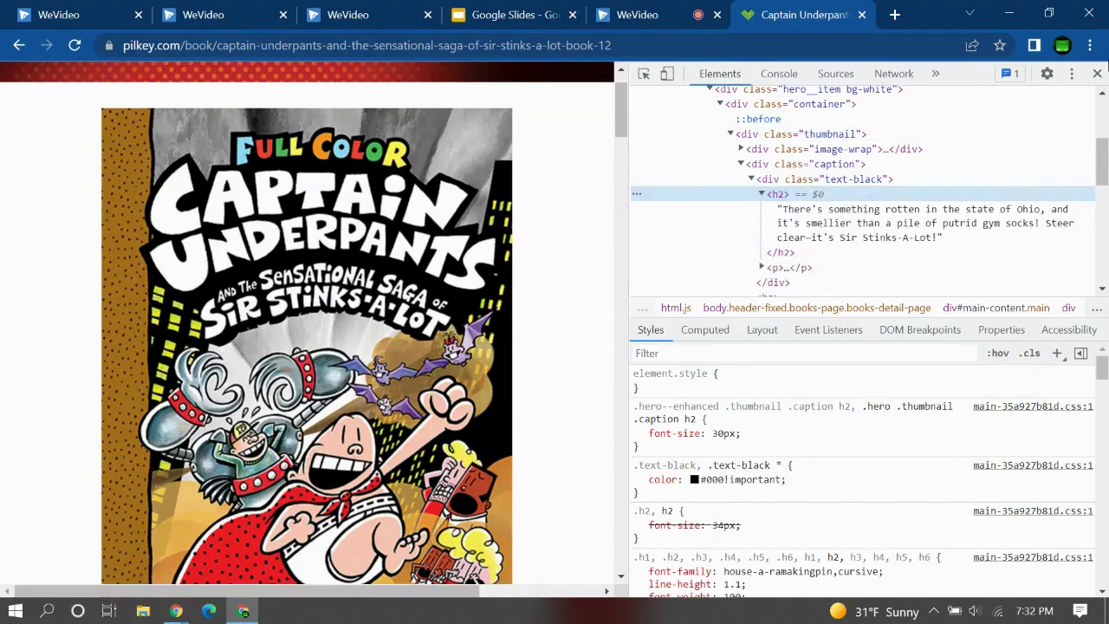
# Close DevTools to view the garbled heading, then inspect the heading again
pyautogui.click(1097, 73)
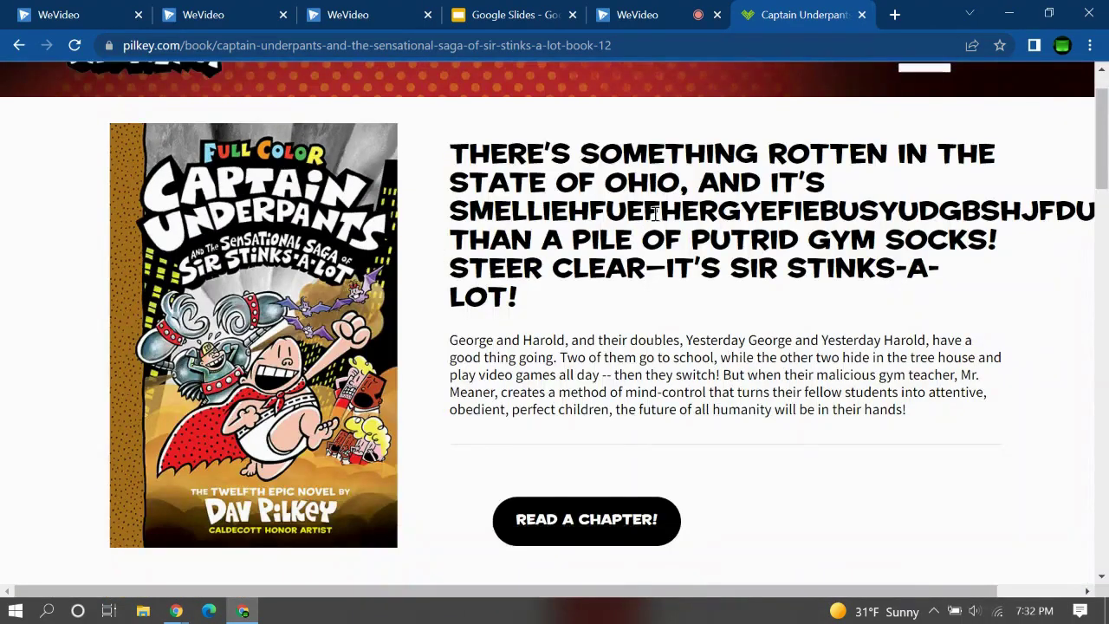
pyautogui.rightClick(615, 216)
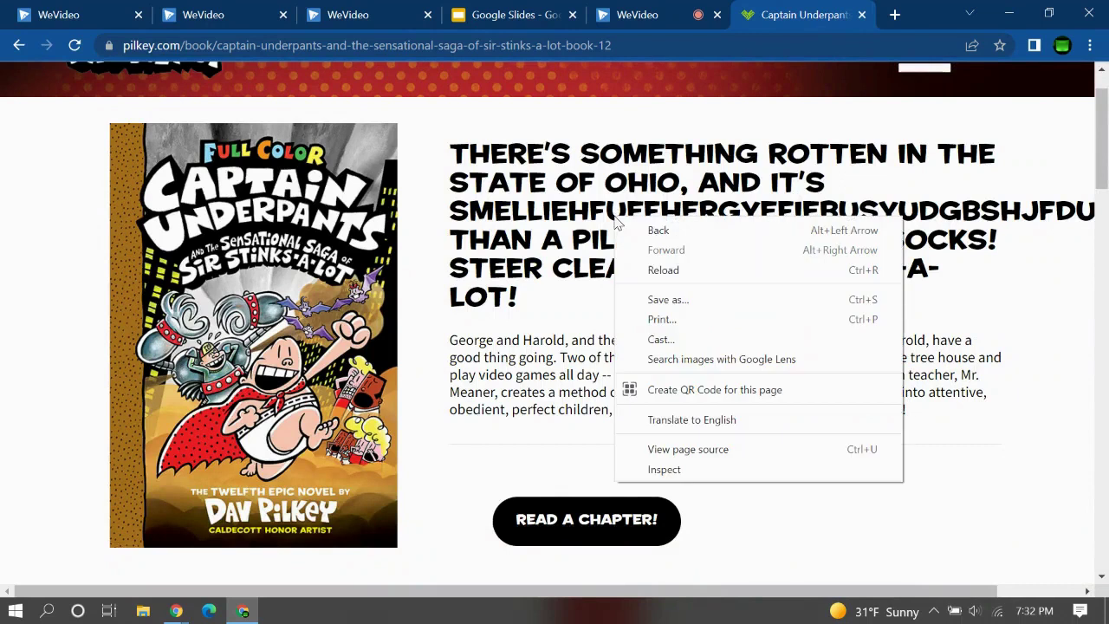
pyautogui.click(641, 469)
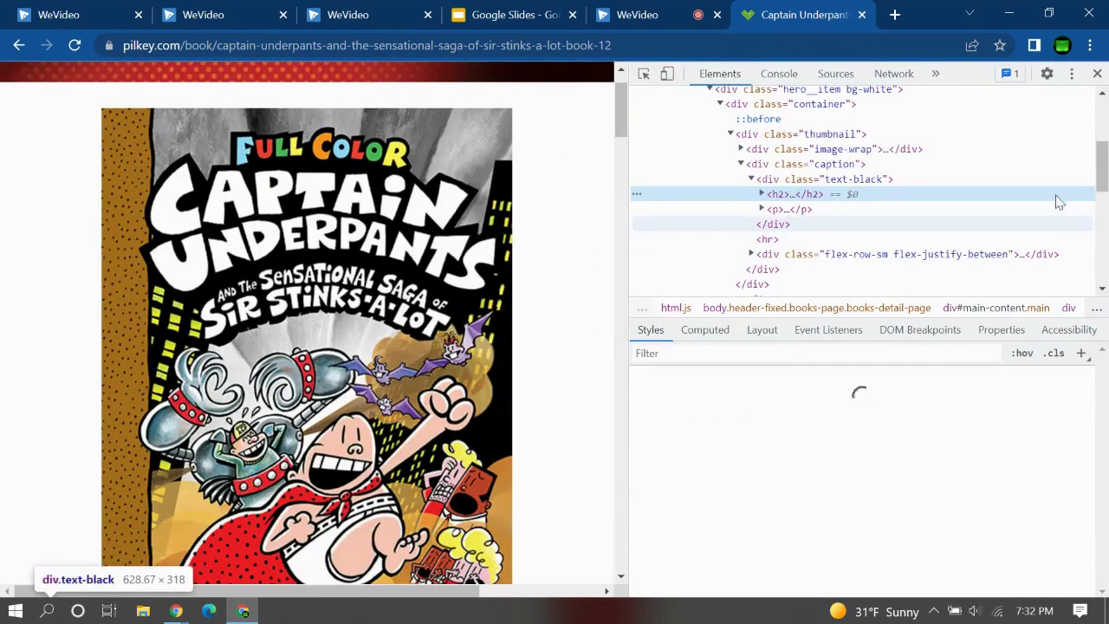
# Edit the h2 text node in the Elements panel, replacing its text with 'fFfFfFF'
pyautogui.click(796, 194)
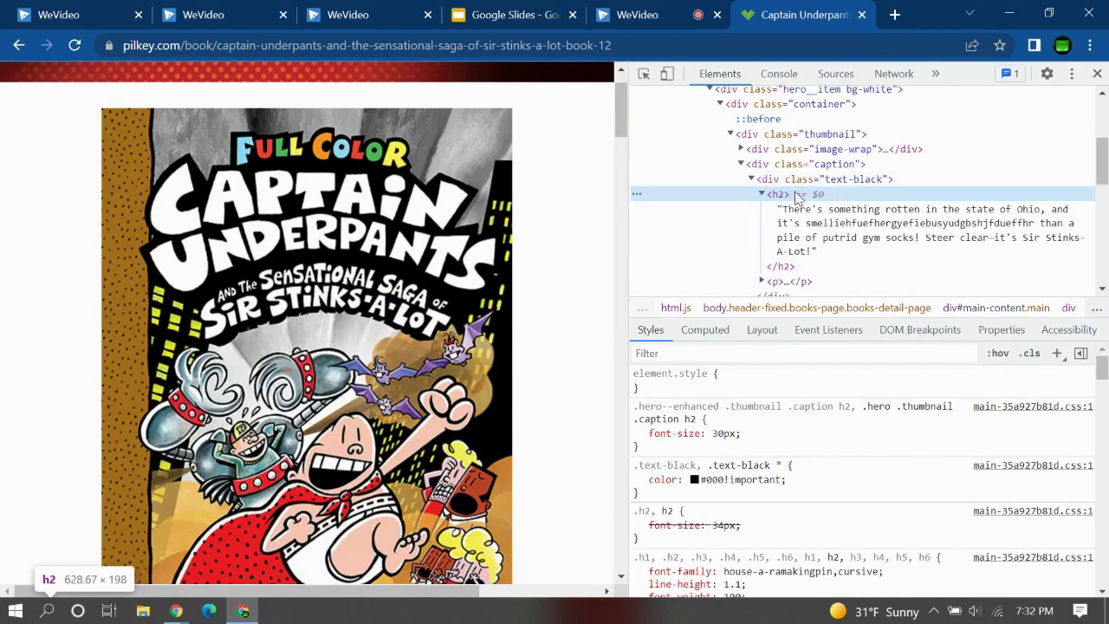
pyautogui.click(837, 227)
pyautogui.click(839, 234)
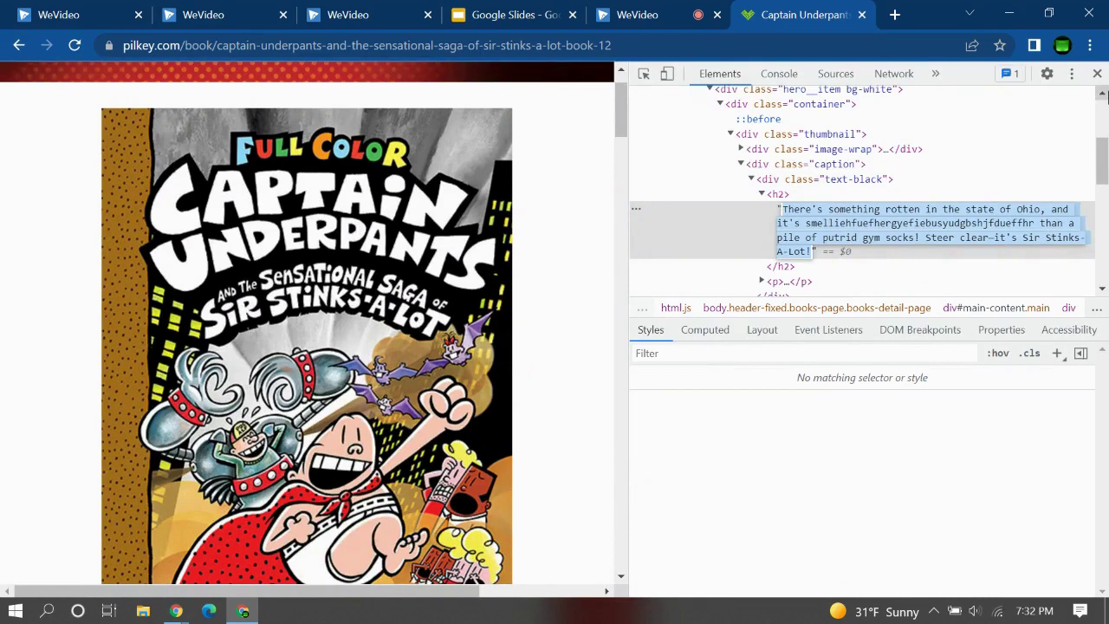
pyautogui.write('jhdeuehfuehufheuhfehfheu')
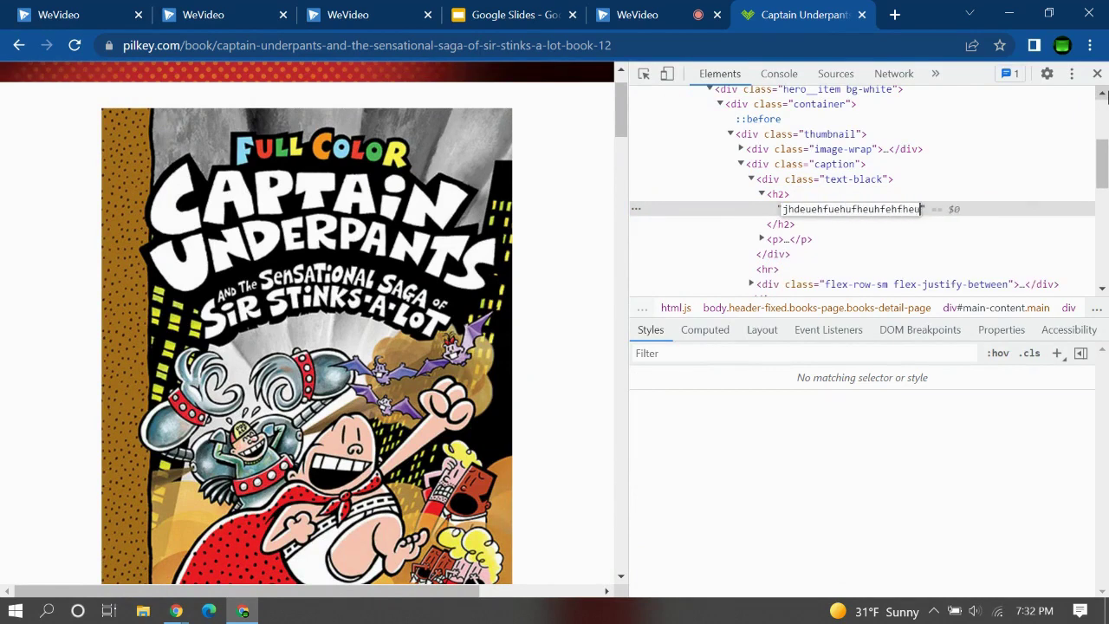
pyautogui.write('ufCONNOR F')
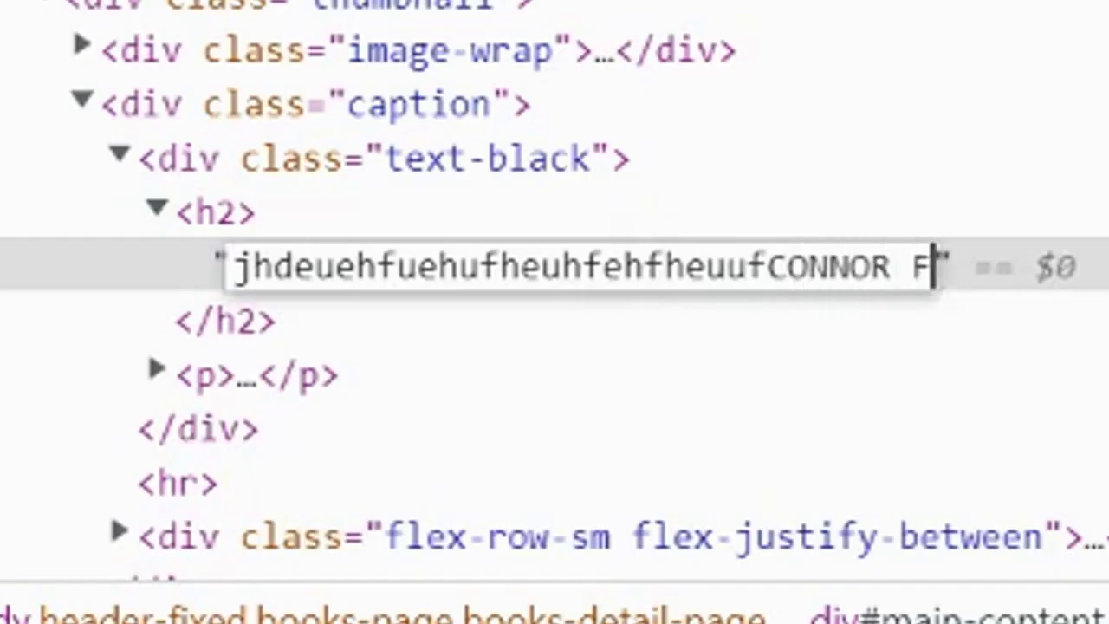
pyautogui.write('ENNNES')
pyautogui.hotkey('ctrl', 'BackSpace')
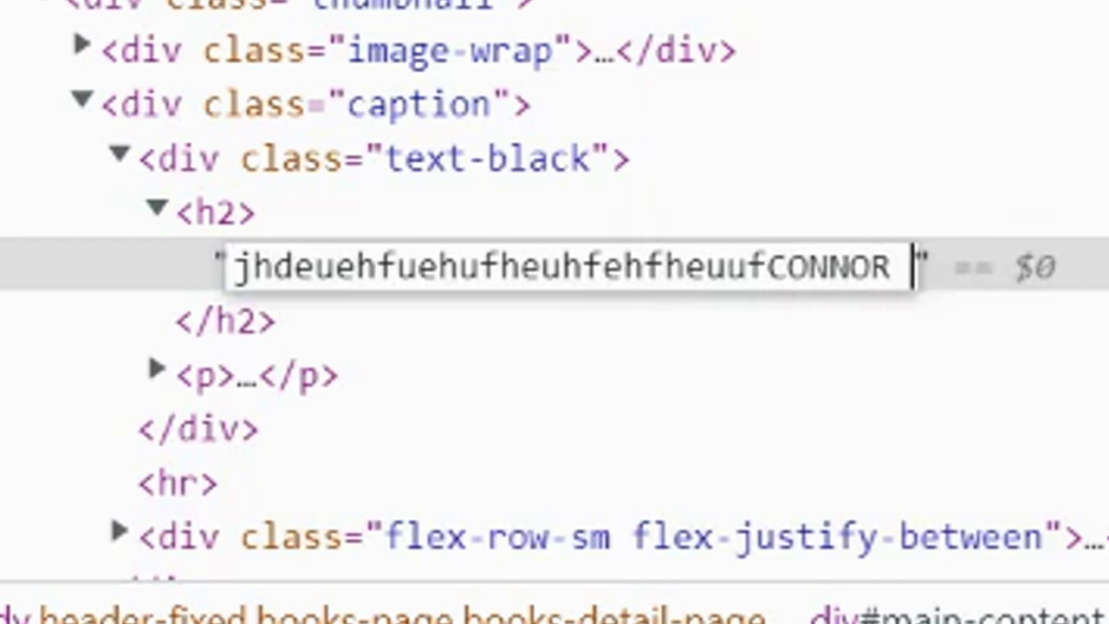
pyautogui.hotkey('ctrl', 'BackSpace')
pyautogui.write('F')
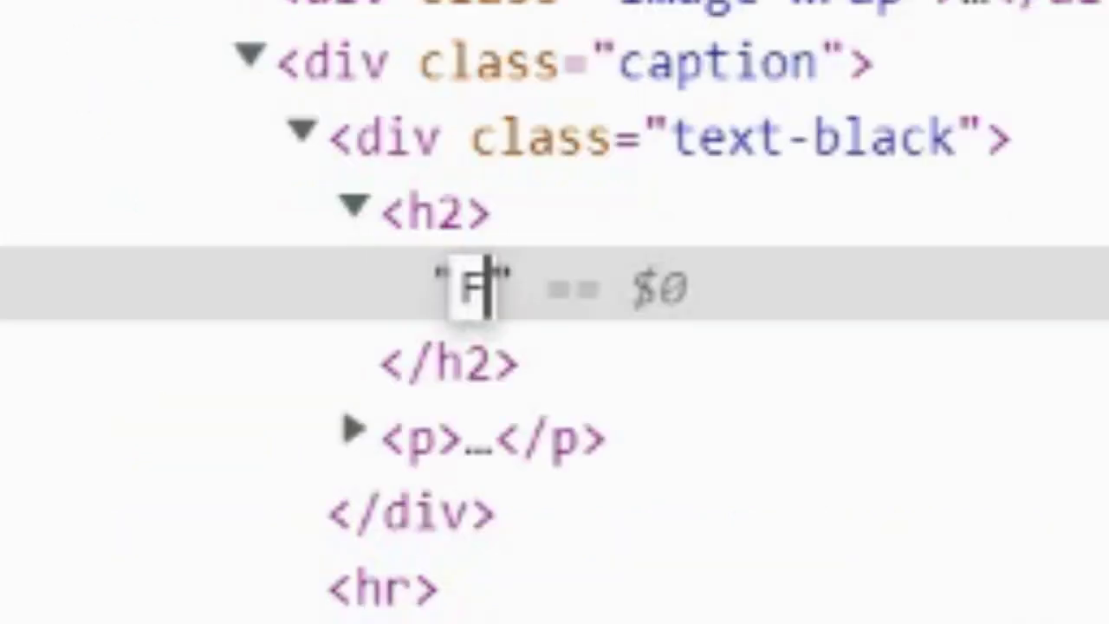
pyautogui.write('f')
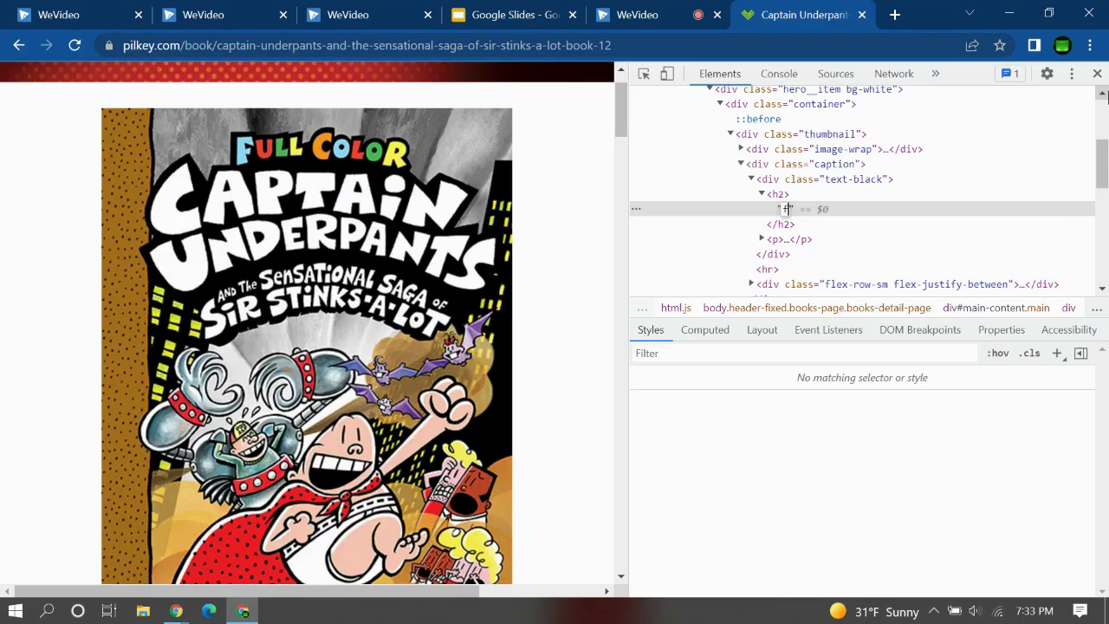
pyautogui.write('fFfF')
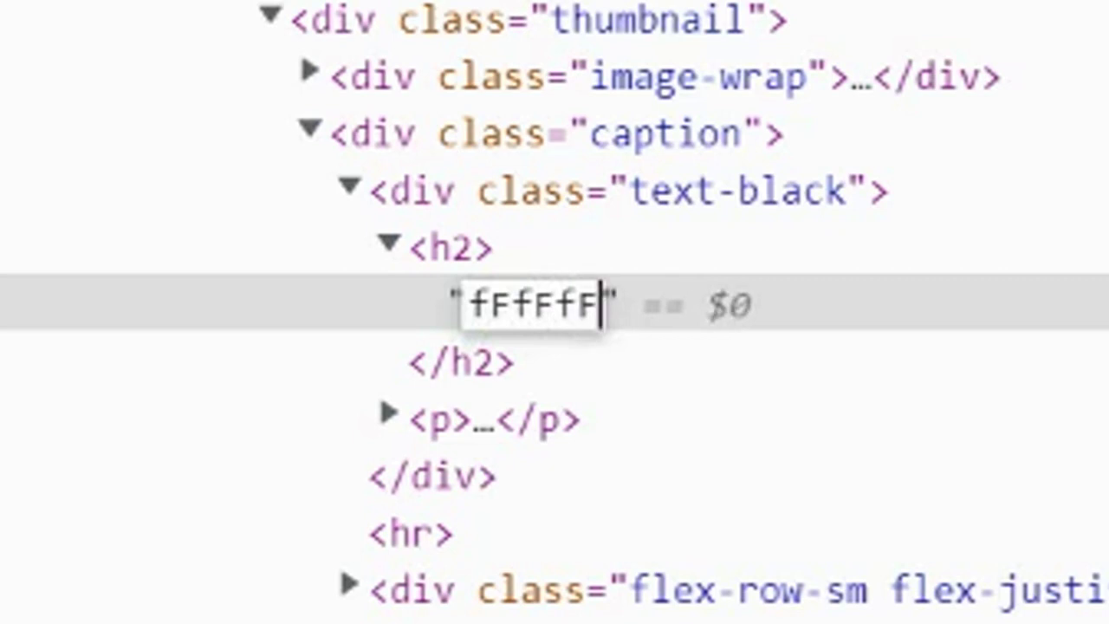
pyautogui.write('F')
pyautogui.press('Return')
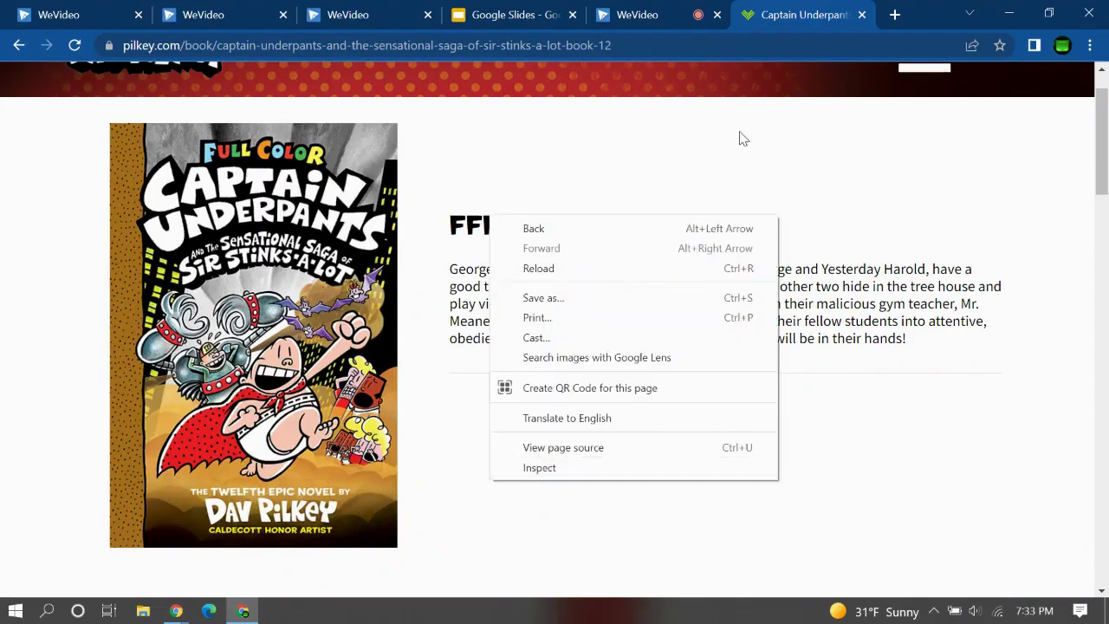
# Dismiss the context menu and check the heading now reads 'BLAH BIDDY BLAH BLAH'
pyautogui.click(738, 143)
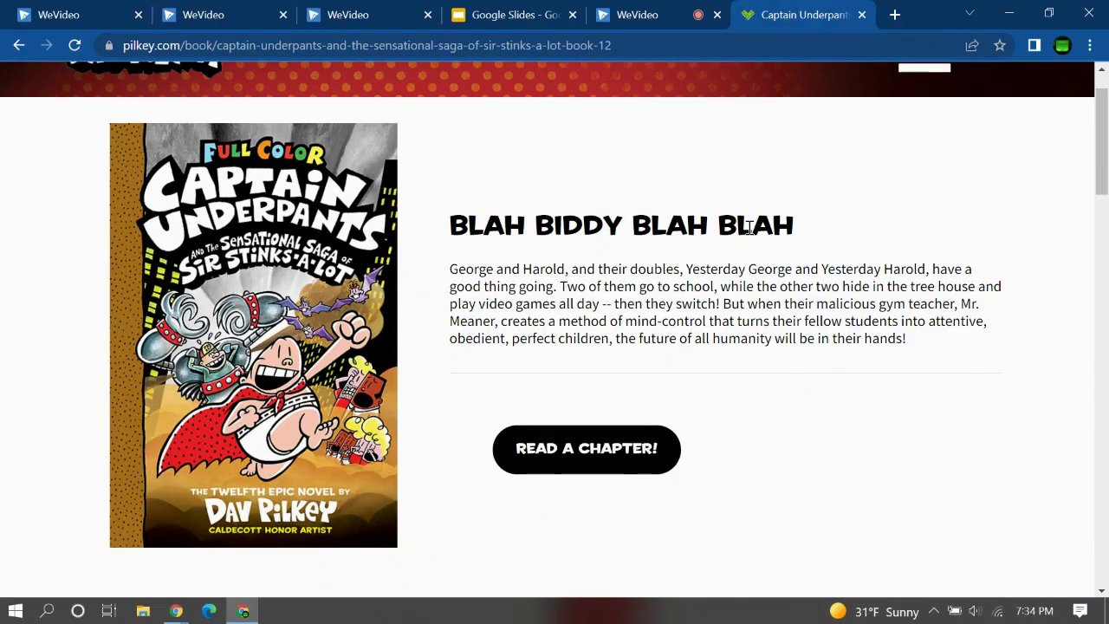
pyautogui.moveTo(442, 232); pyautogui.dragTo(615, 227)
pyautogui.moveTo(758, 227); pyautogui.dragTo(745, 270)
pyautogui.click(1034, 184)
# Take a first snip of the BLAH BIDDY BLAH BLAH heading and adjust the page view
pyautogui.press('super+shift+s')
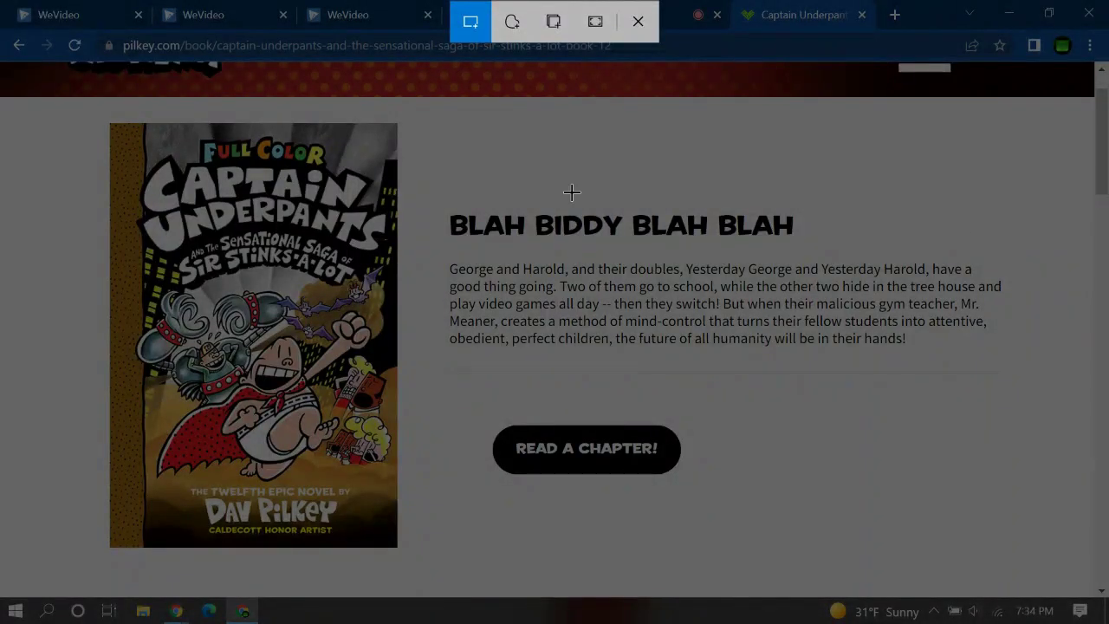
pyautogui.moveTo(426, 199); pyautogui.dragTo(817, 250)
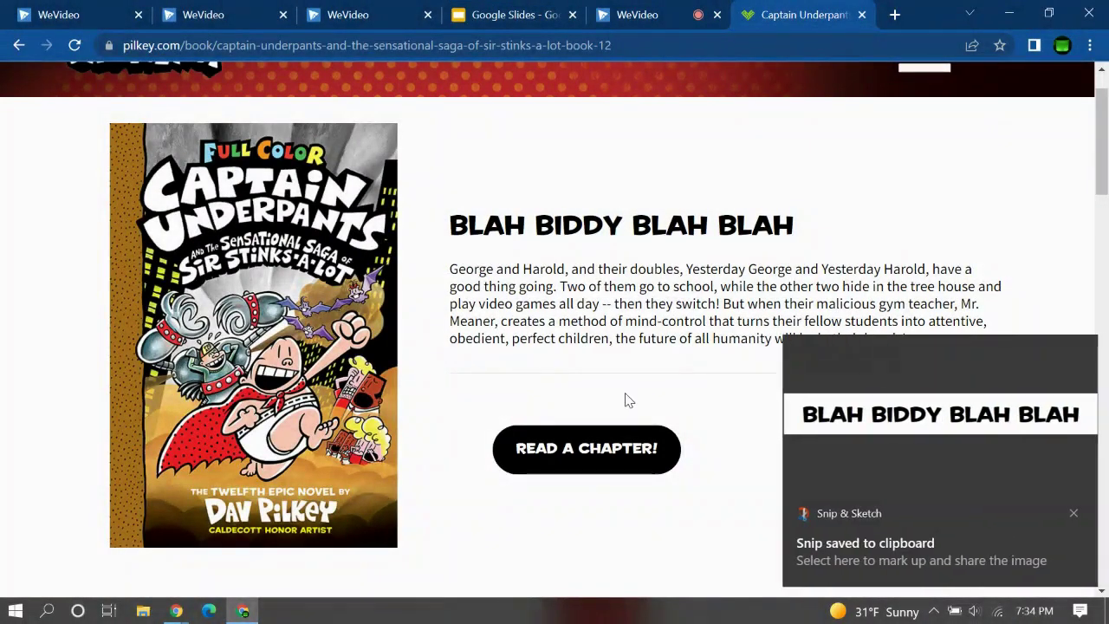
pyautogui.click(1072, 512)
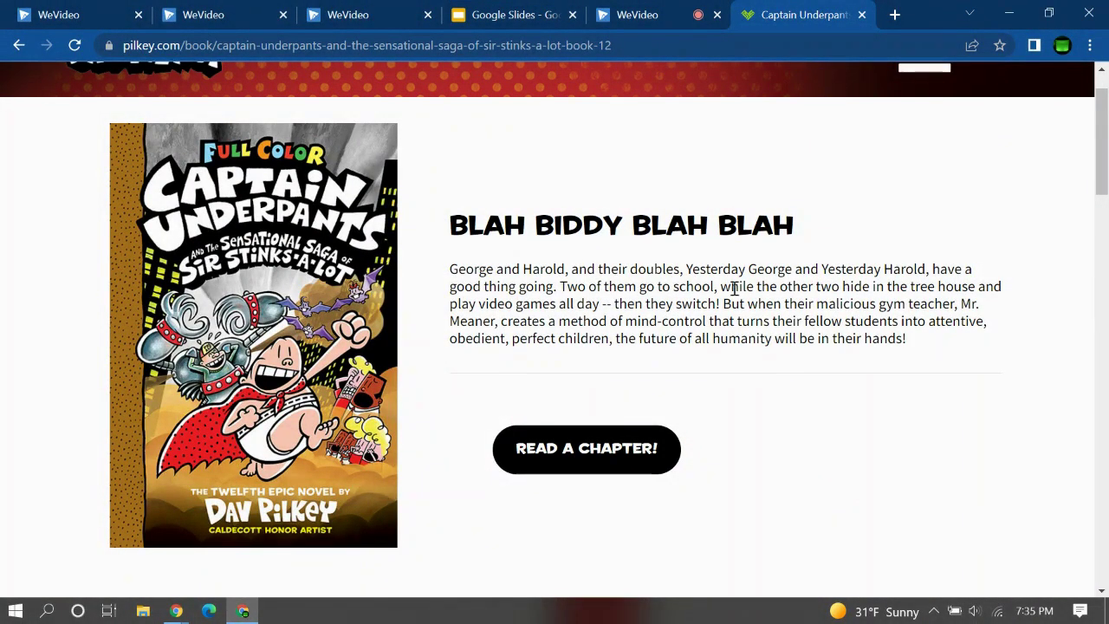
pyautogui.keyDown('ctrl'); pyautogui.scroll(5, 824, 277); pyautogui.keyUp('ctrl')
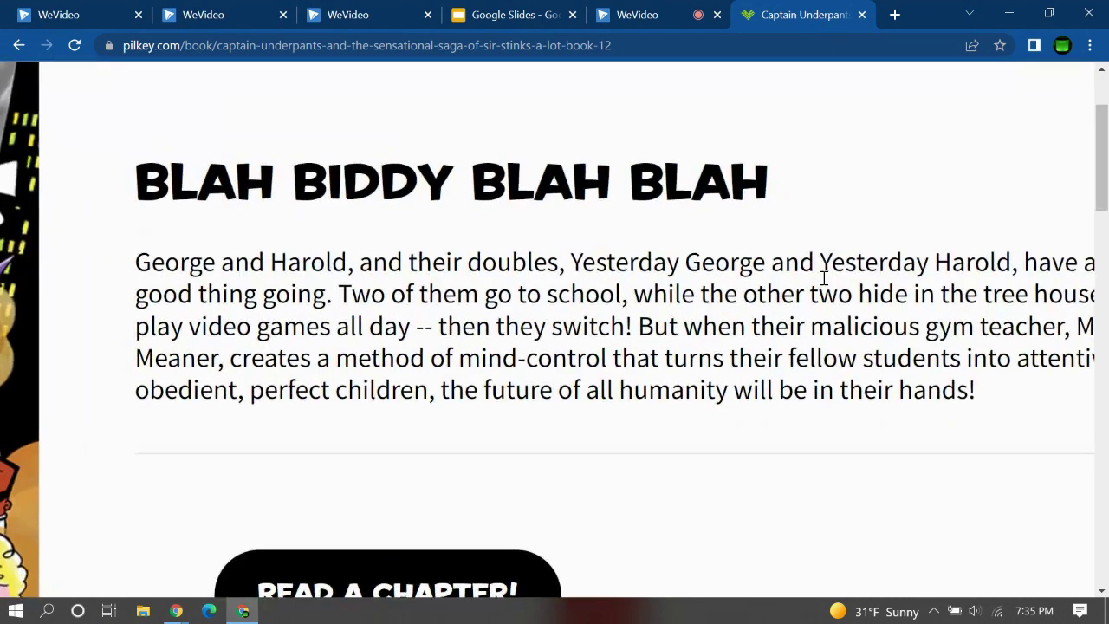
pyautogui.keyDown('ctrl'); pyautogui.scroll(3, 394, 226); pyautogui.keyUp('ctrl')
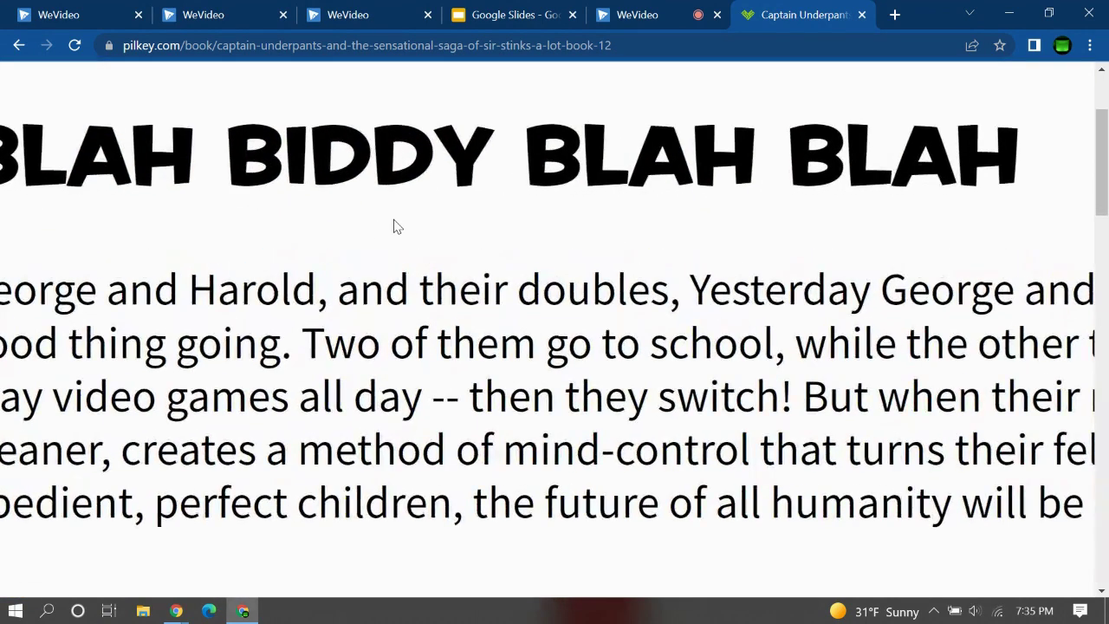
pyautogui.keyDown('ctrl'); pyautogui.scroll(-1, 344, 226); pyautogui.keyUp('ctrl')
pyautogui.keyDown('ctrl'); pyautogui.scroll(-2, 343, 226); pyautogui.keyUp('ctrl')
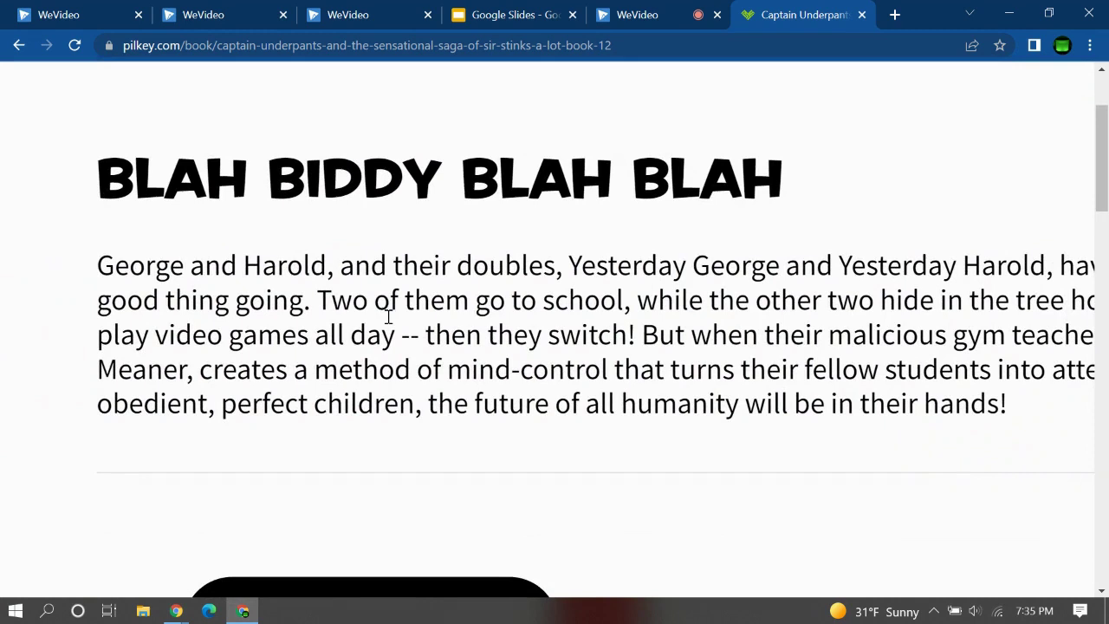
# Snip the enlarged heading and save it as a PNG in Pictures
pyautogui.press('super+shift+s')
pyautogui.moveTo(48, 110); pyautogui.dragTo(842, 238)
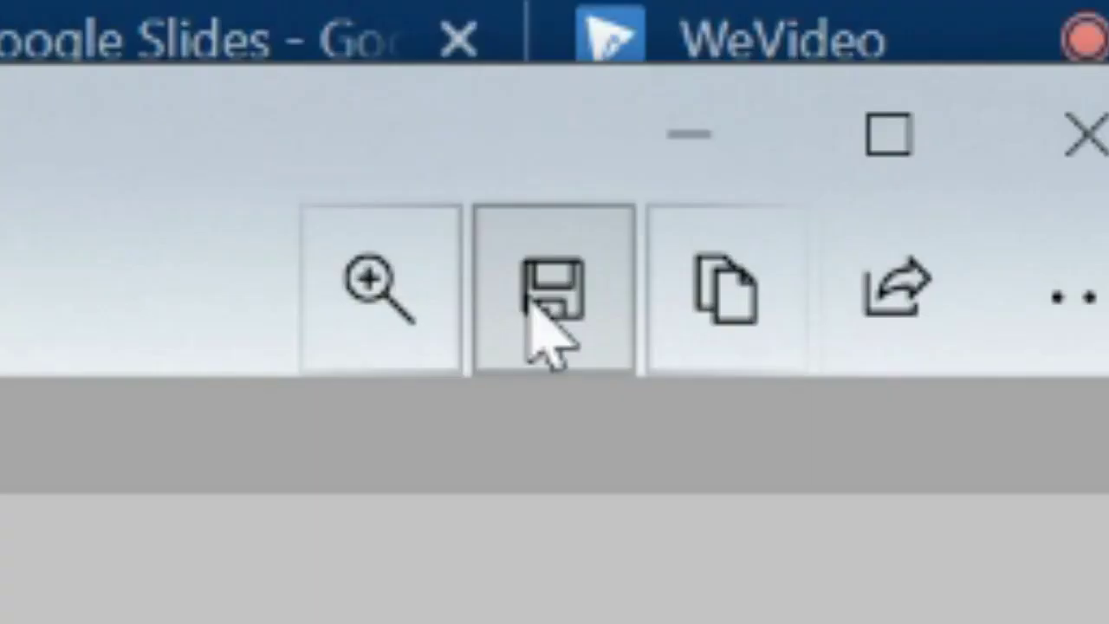
pyautogui.click(530, 303)
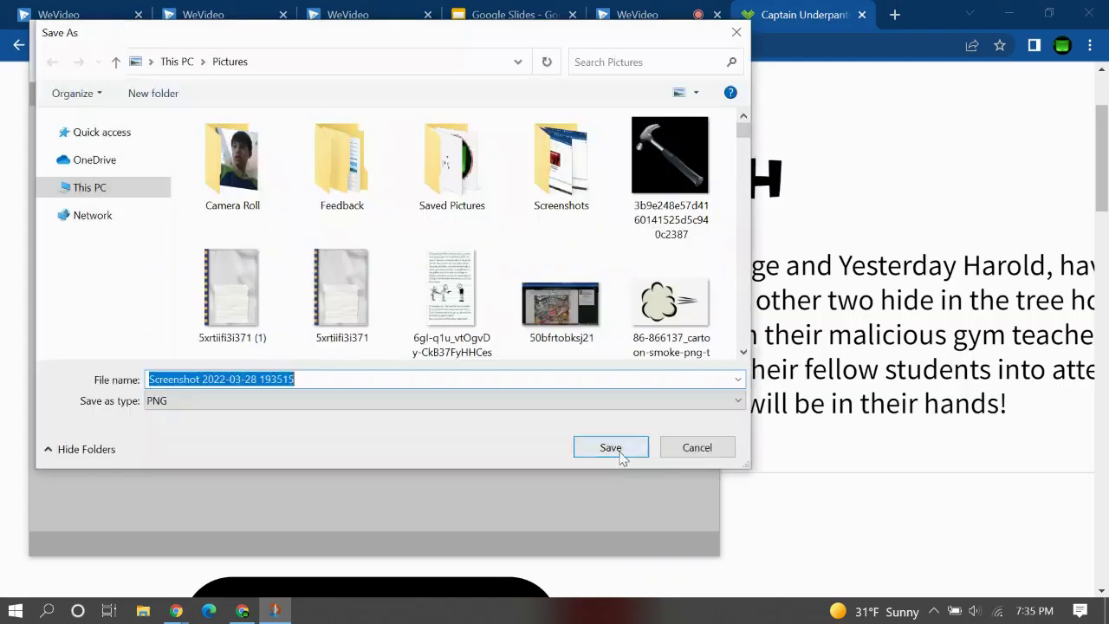
pyautogui.click(619, 454)
# Close the snip window and go to remove.bg in a new tab
pyautogui.click(699, 32)
pyautogui.click(894, 14)
pyautogui.write('r')
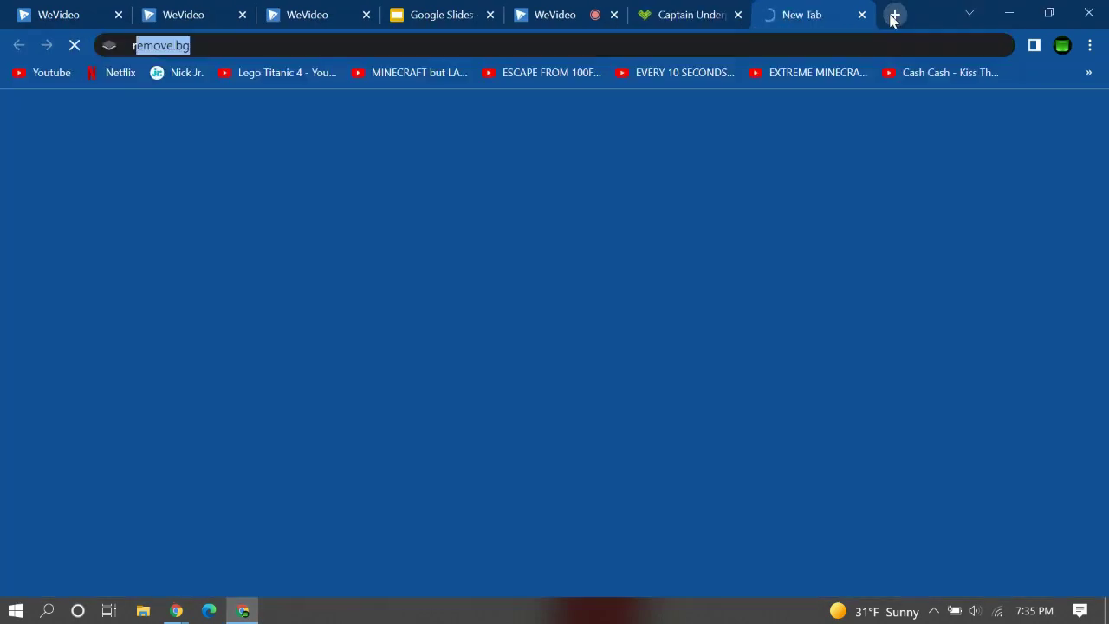
pyautogui.press('Return')
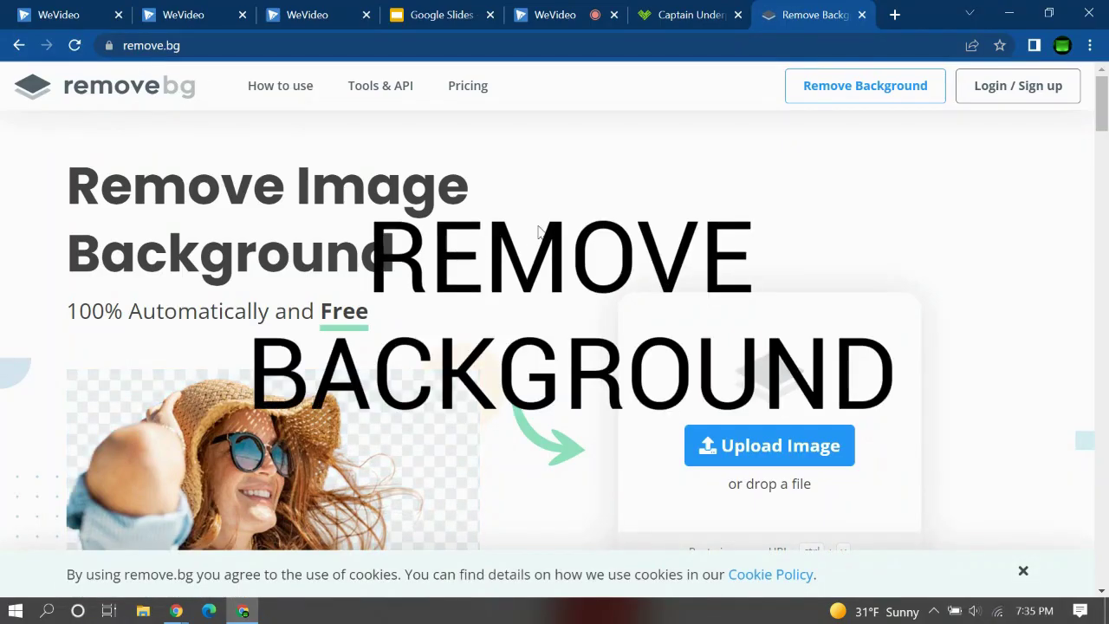
pyautogui.click(109, 114)
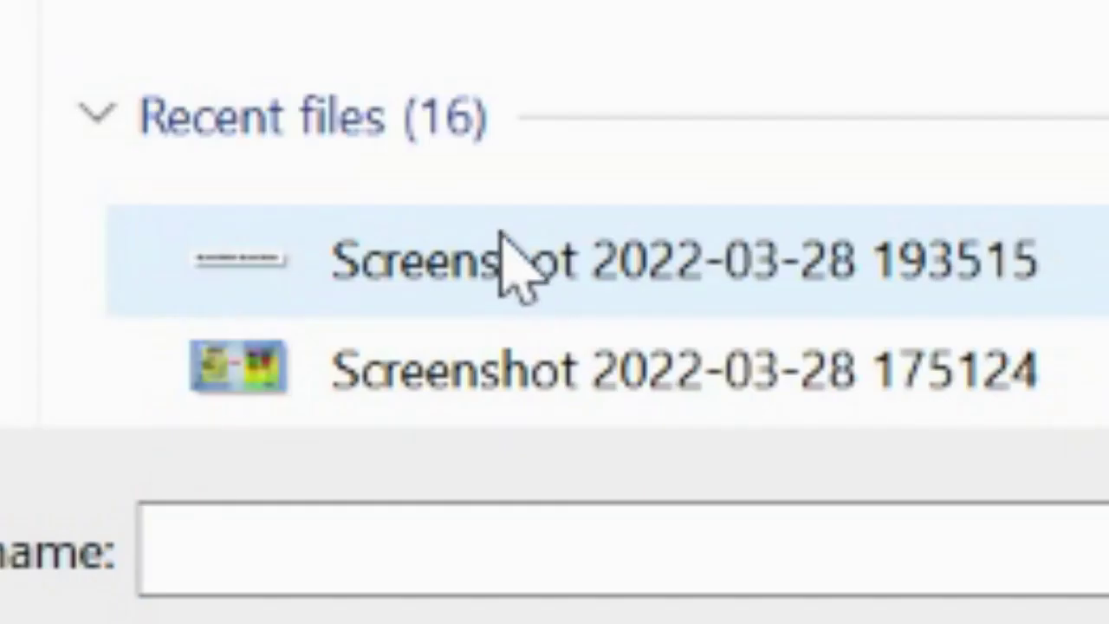
pyautogui.click(240, 342)
pyautogui.click(681, 315)
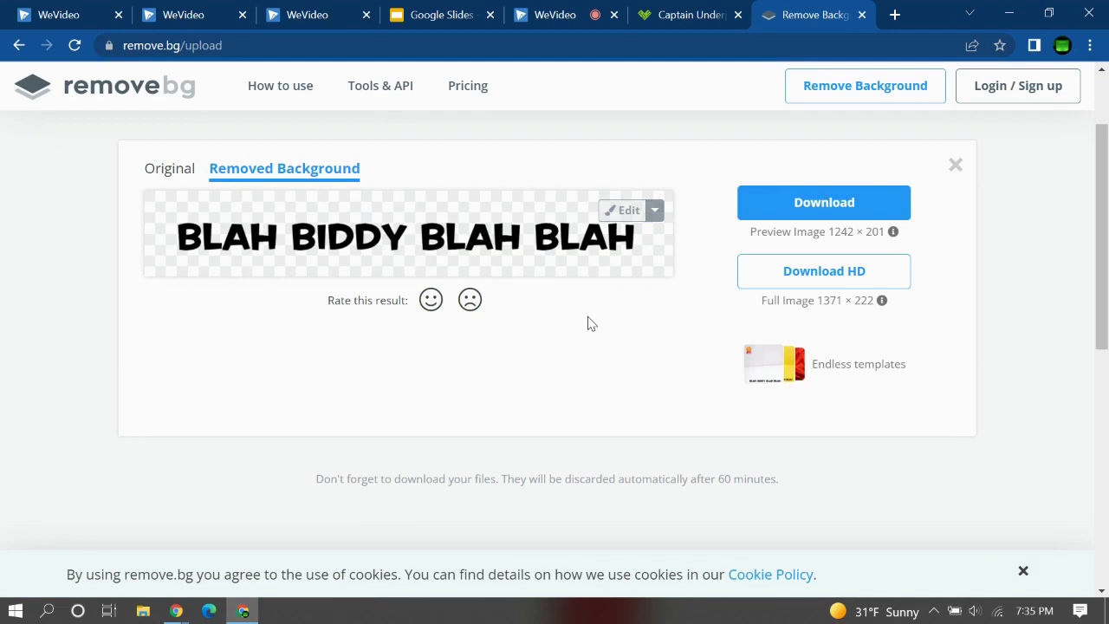
pyautogui.click(693, 15)
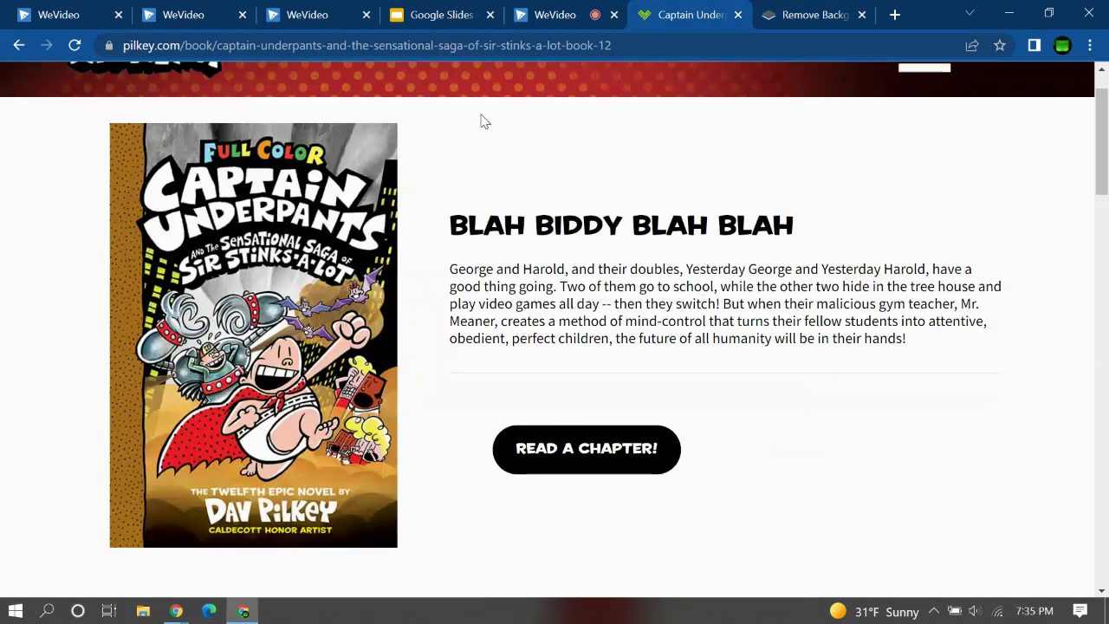
pyautogui.click(870, 11)
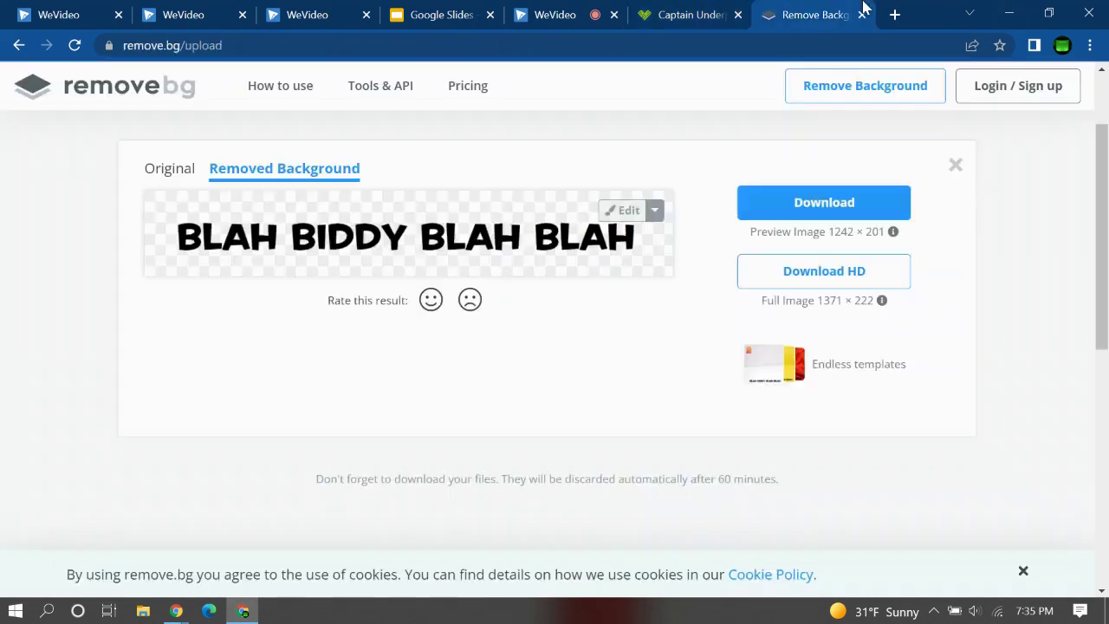
pyautogui.click(839, 208)
# Open the downloaded transparent PNG in Photos, save a copy, and close Photos
pyautogui.click(82, 585)
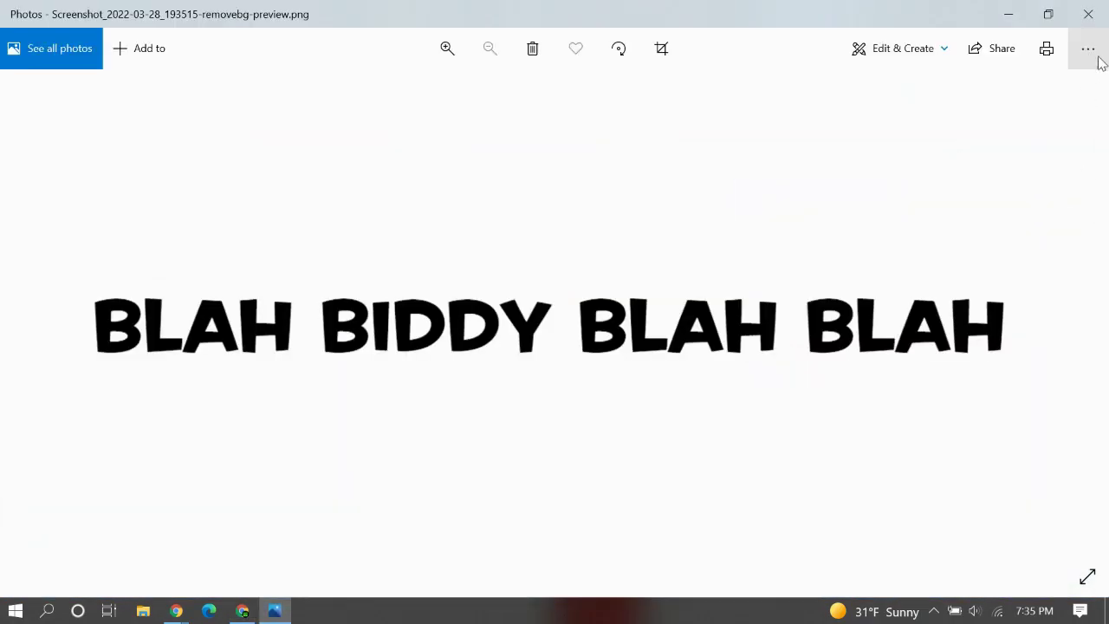
pyautogui.click(1088, 49)
pyautogui.click(1031, 121)
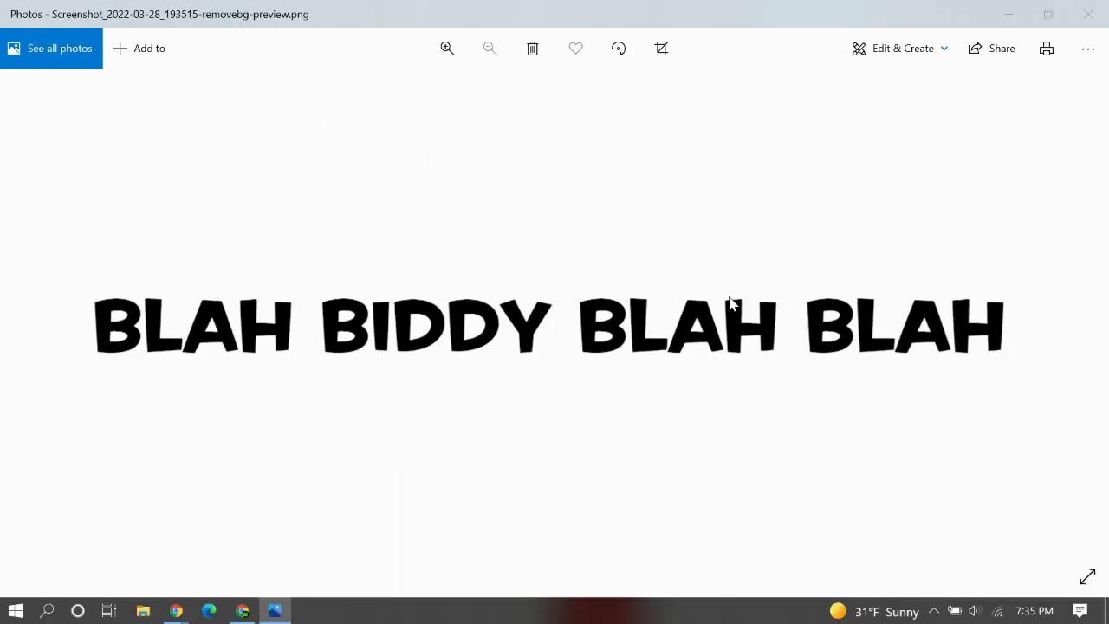
pyautogui.click(571, 428)
pyautogui.click(1088, 14)
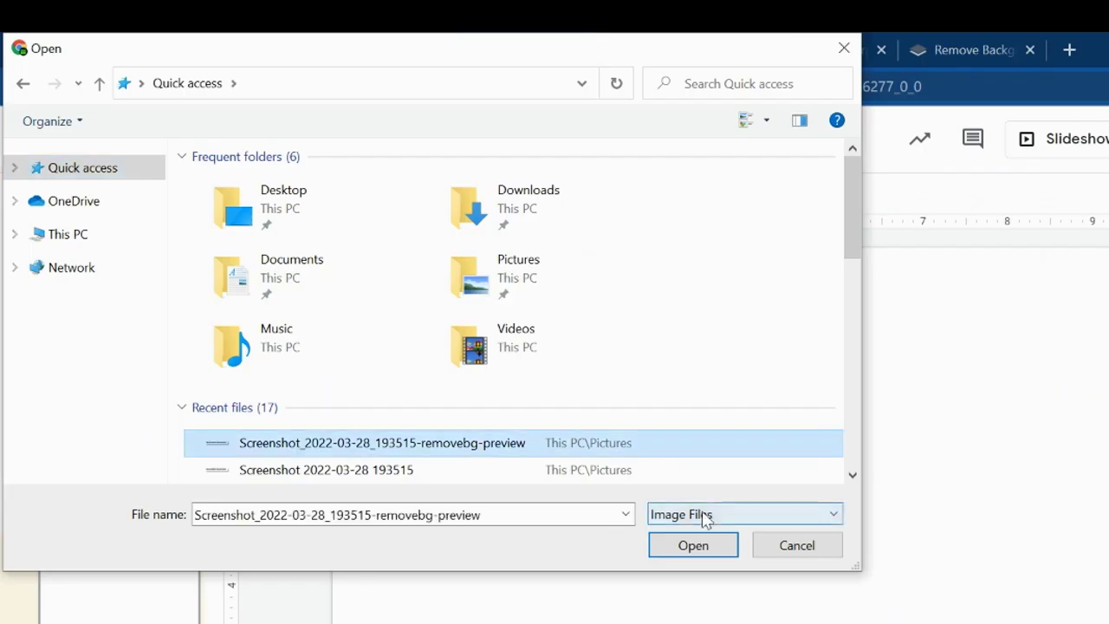
# Insert the removebg-preview heading image onto the slide and deselect it
pyautogui.click(601, 354)
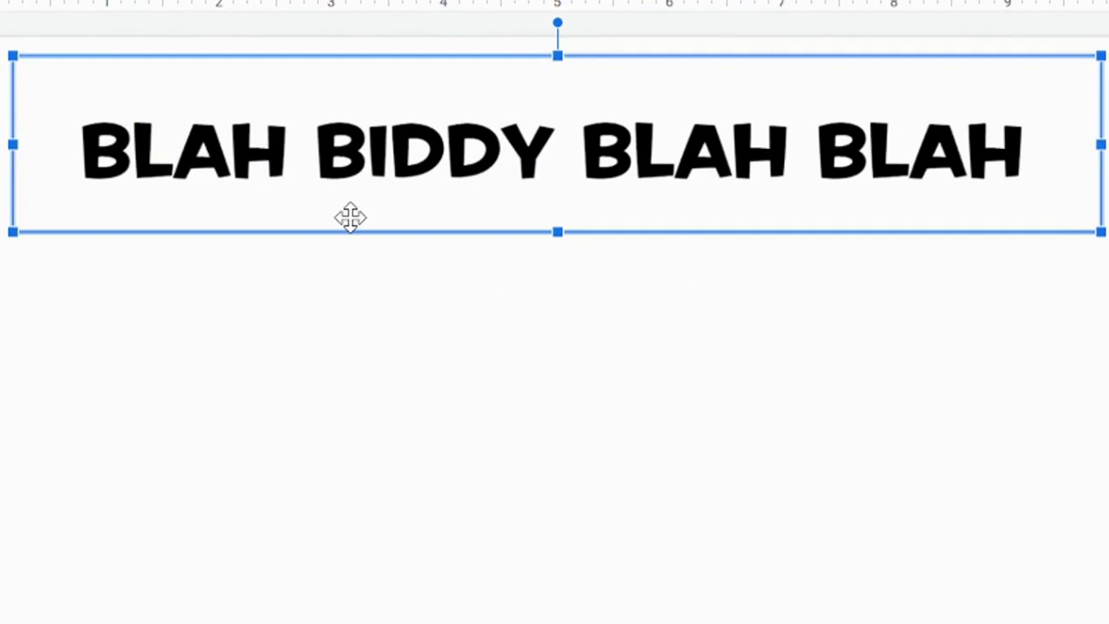
pyautogui.click(369, 420)
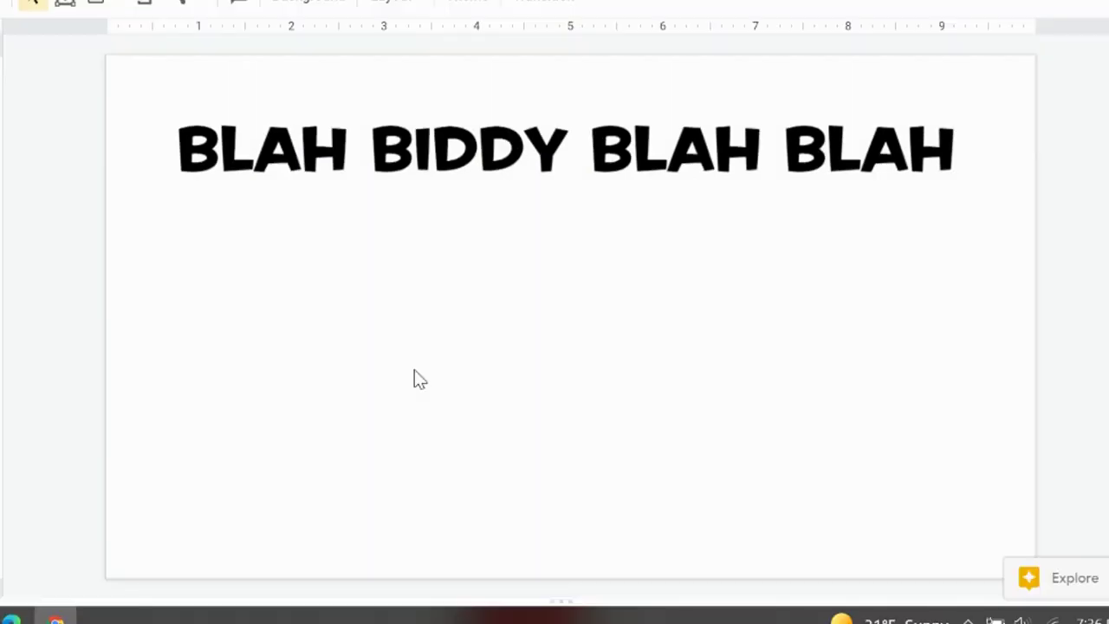
# Snip the BLAH BIDDY BLAH BLAH title area and save it as an image file
pyautogui.press('super+shift+s')
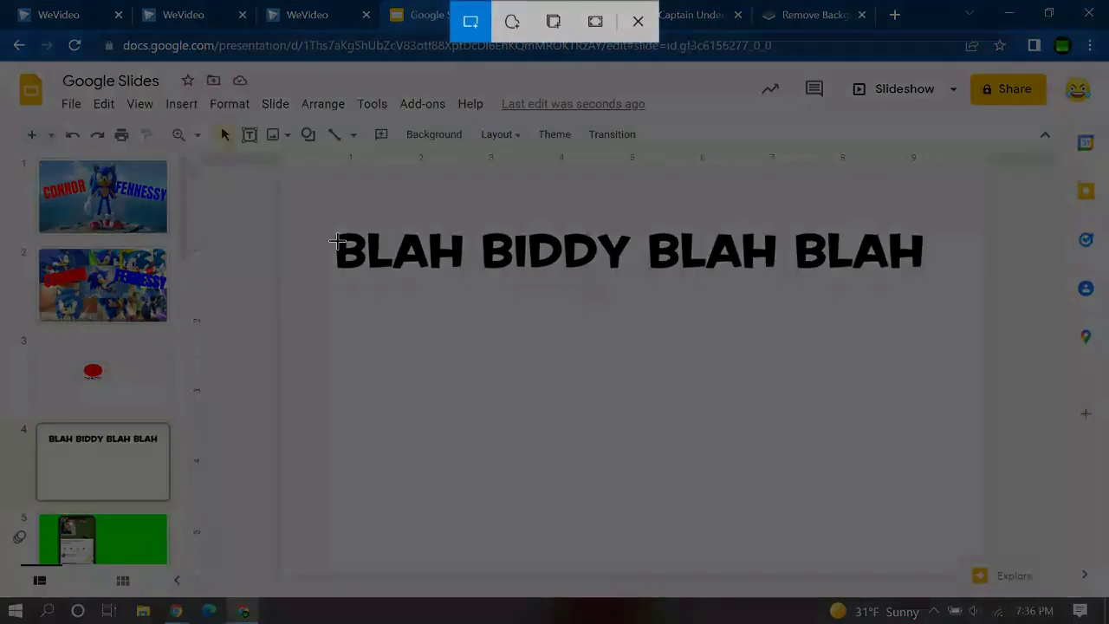
pyautogui.moveTo(334, 227); pyautogui.dragTo(700, 322)
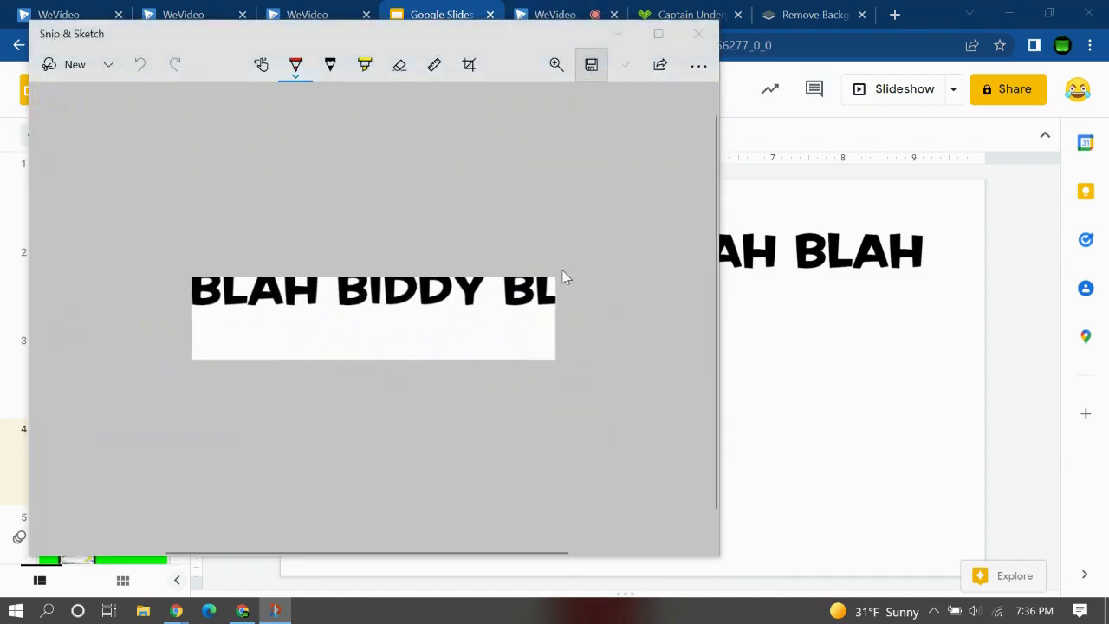
pyautogui.hotkey('ctrl', 's')
pyautogui.click(606, 447)
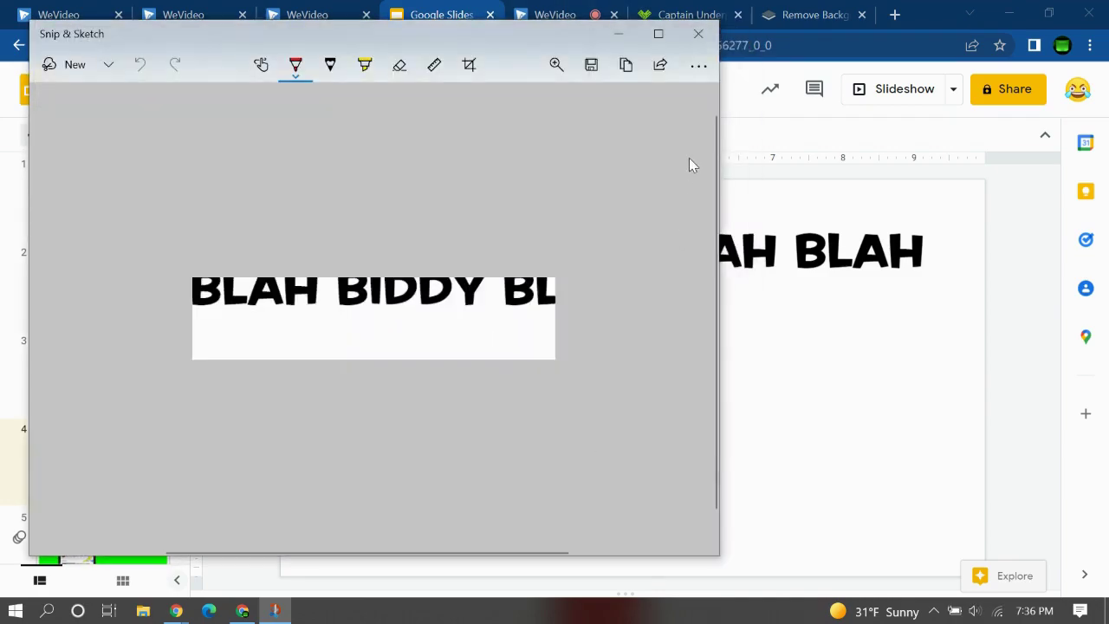
pyautogui.click(698, 35)
# Re-snip the whole title across to the slide edge and save that capture as an image
pyautogui.press('super+shift+s')
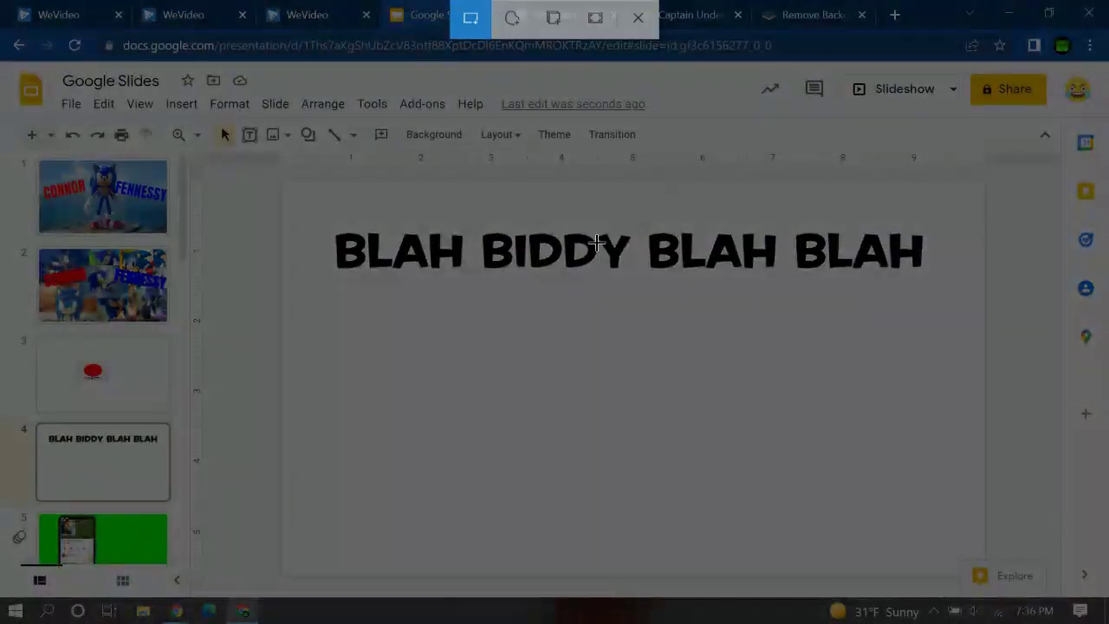
pyautogui.moveTo(589, 237); pyautogui.dragTo(912, 456)
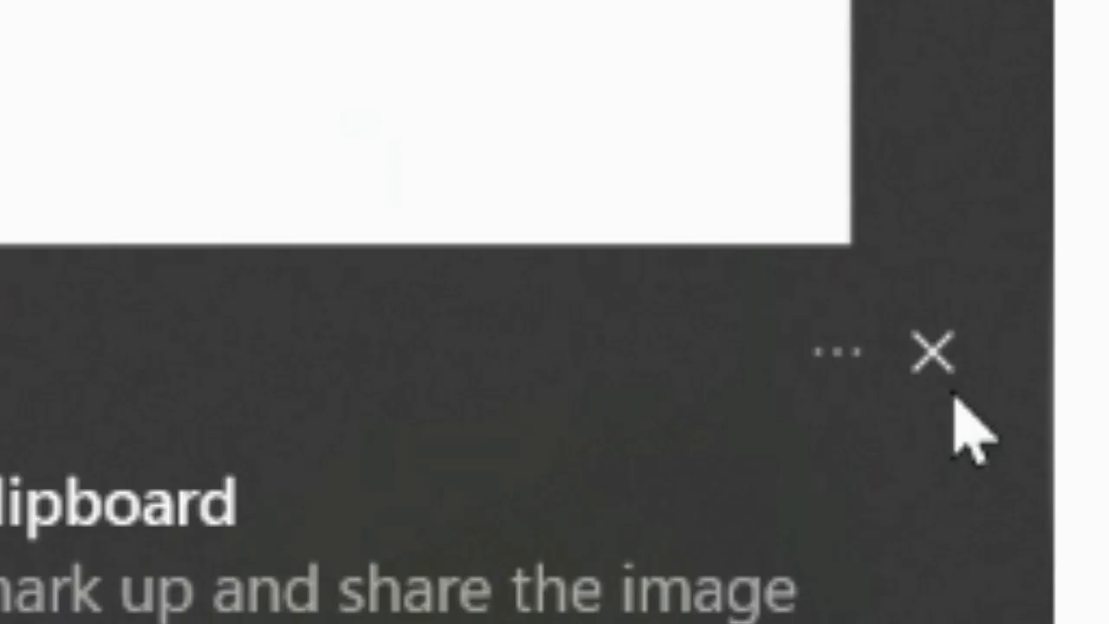
pyautogui.click(1071, 515)
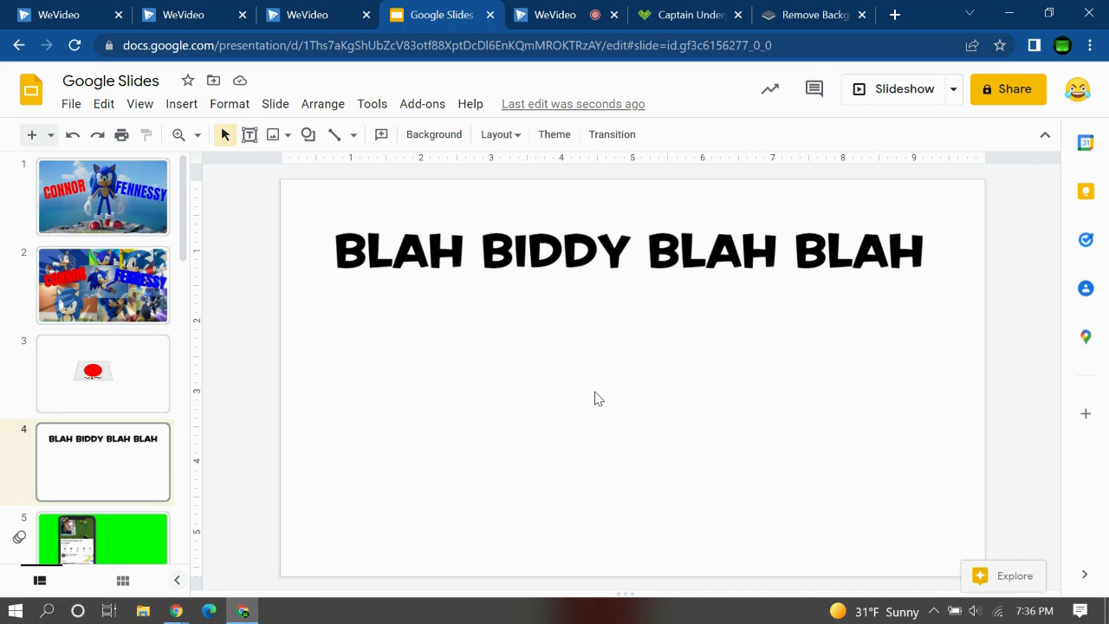
pyautogui.press('super+shift+s')
pyautogui.moveTo(298, 193); pyautogui.dragTo(941, 371)
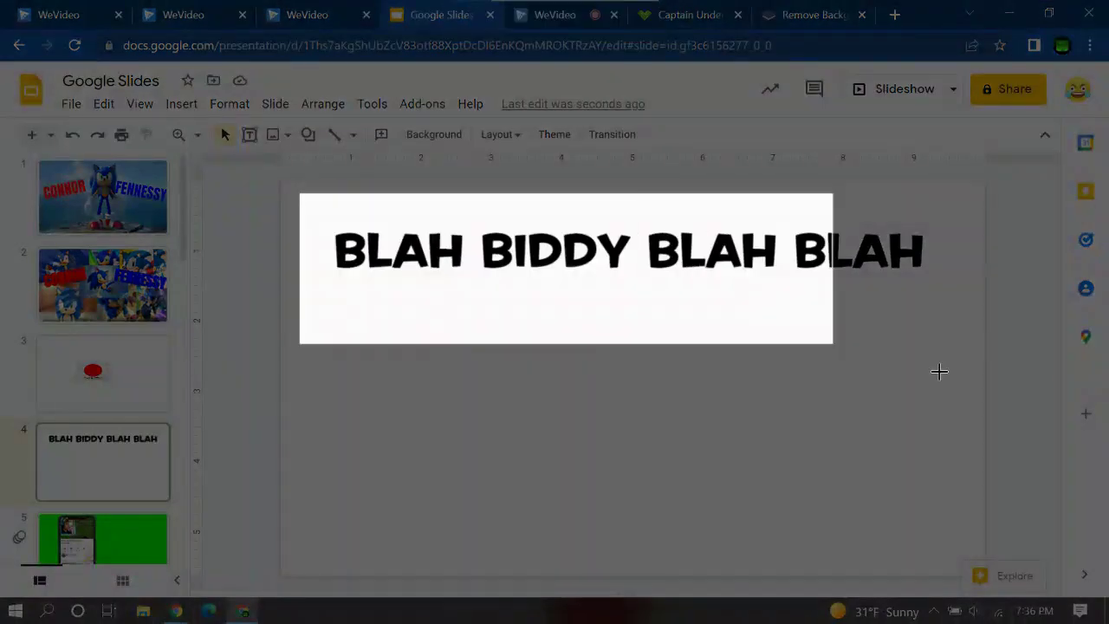
pyautogui.click(955, 453)
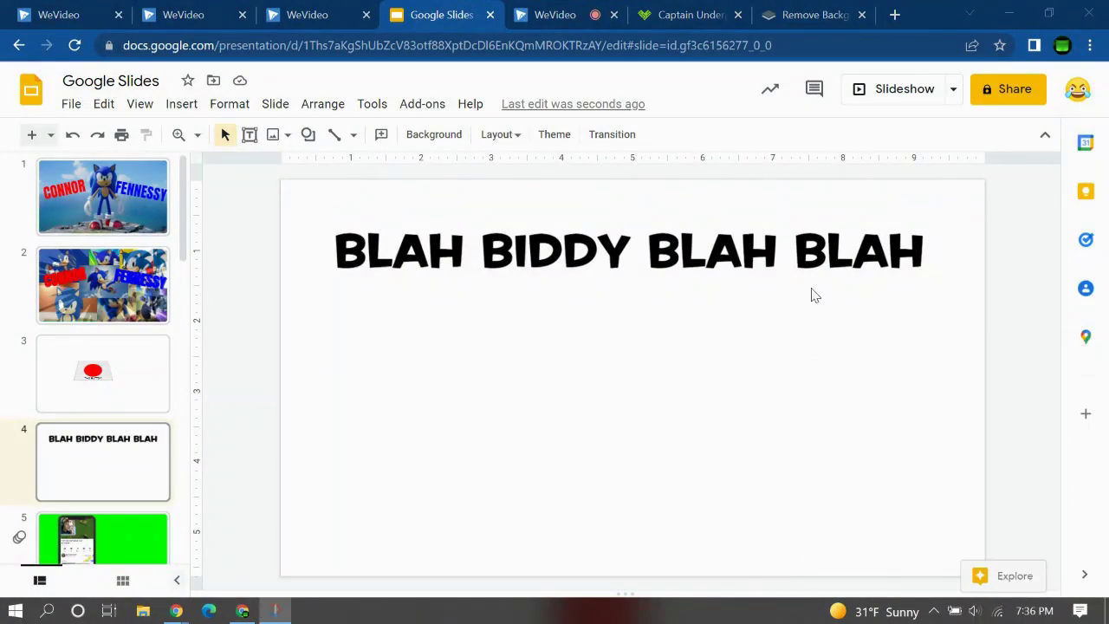
pyautogui.click(589, 75)
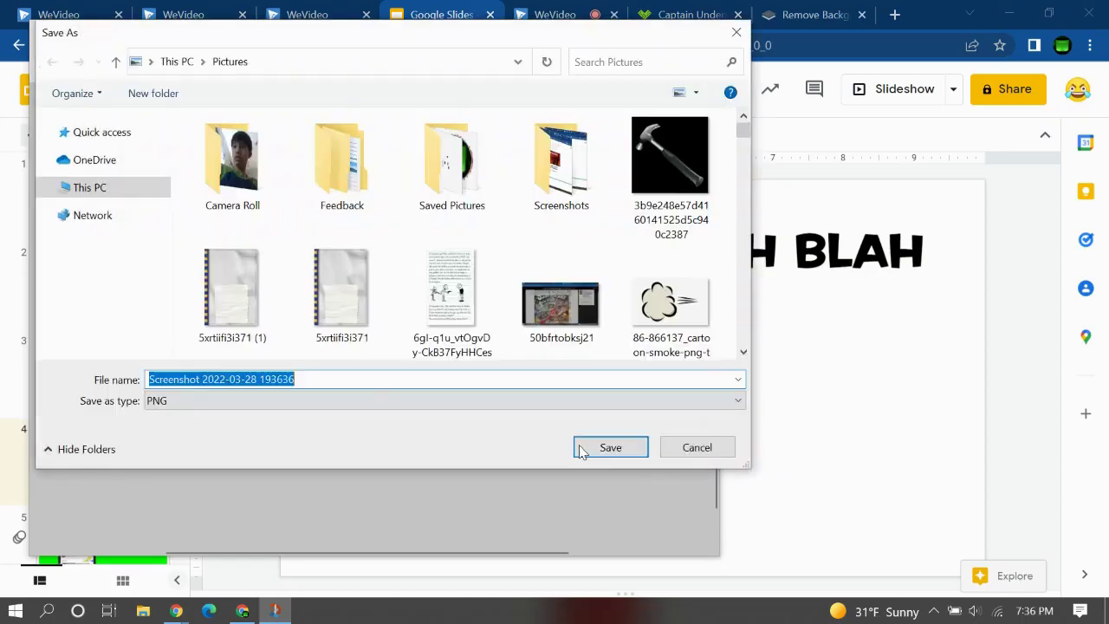
pyautogui.press('Return')
pyautogui.click(699, 35)
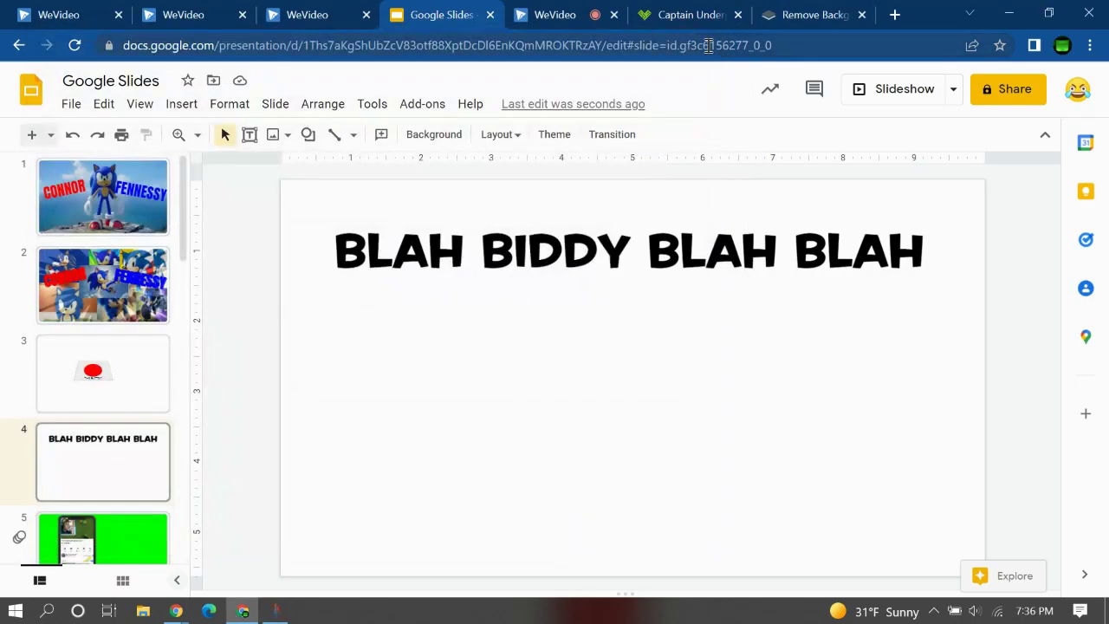
pyautogui.click(275, 135)
pyautogui.click(282, 165)
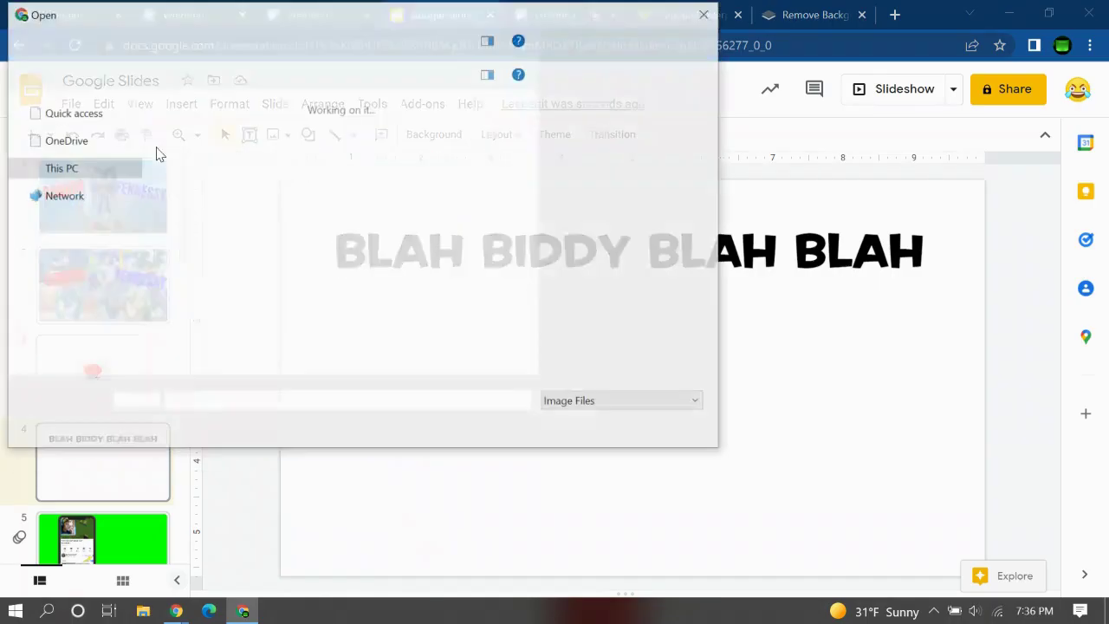
pyautogui.scroll(-5, 317, 248)
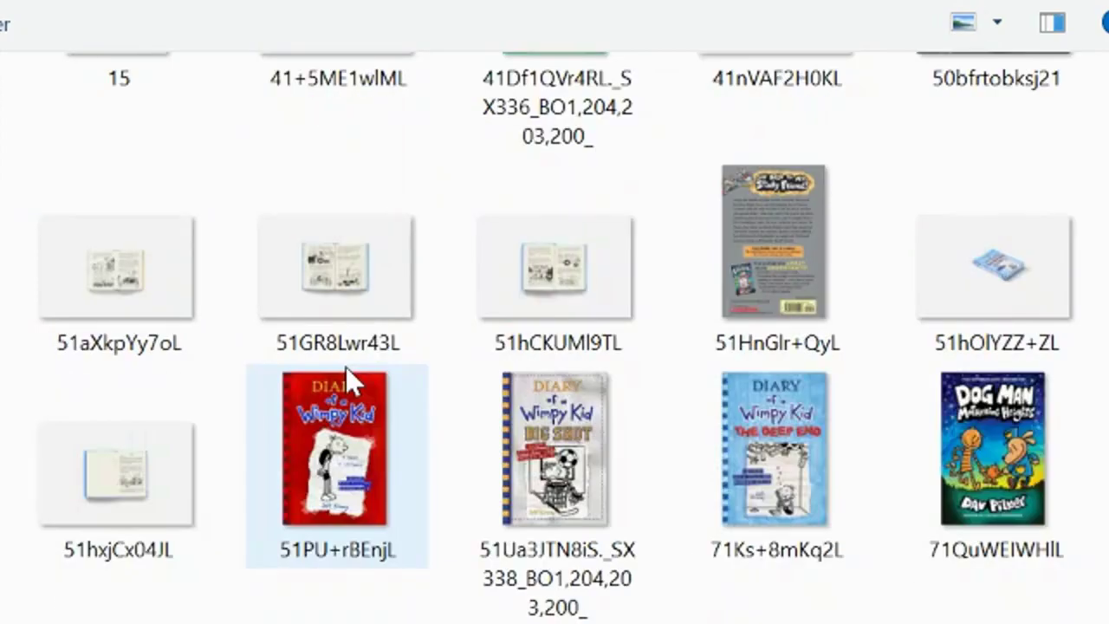
pyautogui.scroll(-3, 318, 248)
pyautogui.scroll(10, 317, 248)
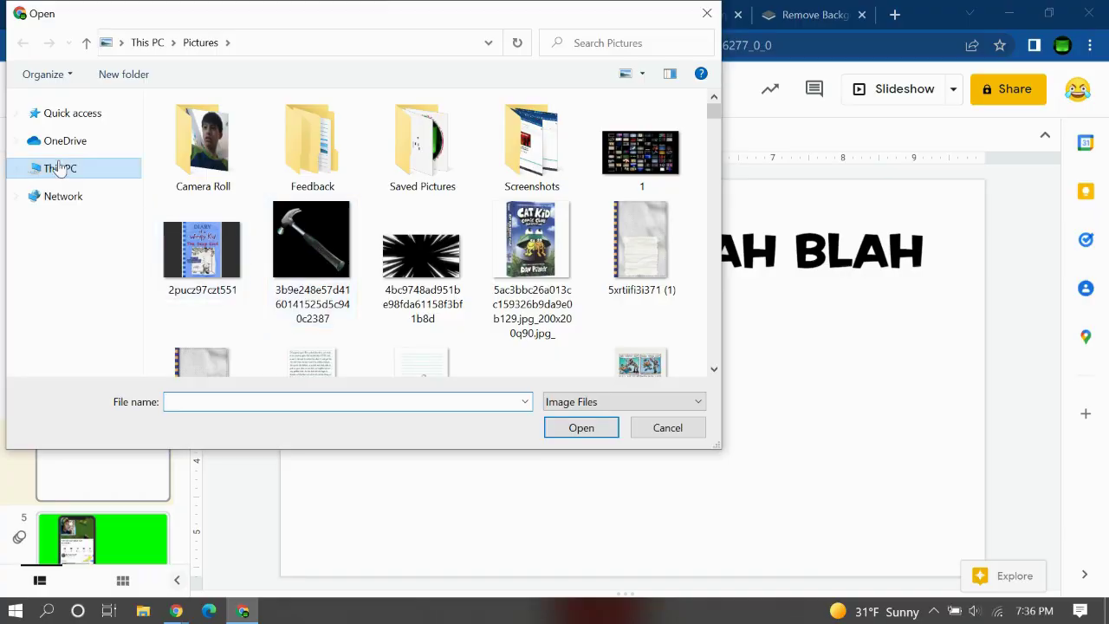
pyautogui.click(80, 116)
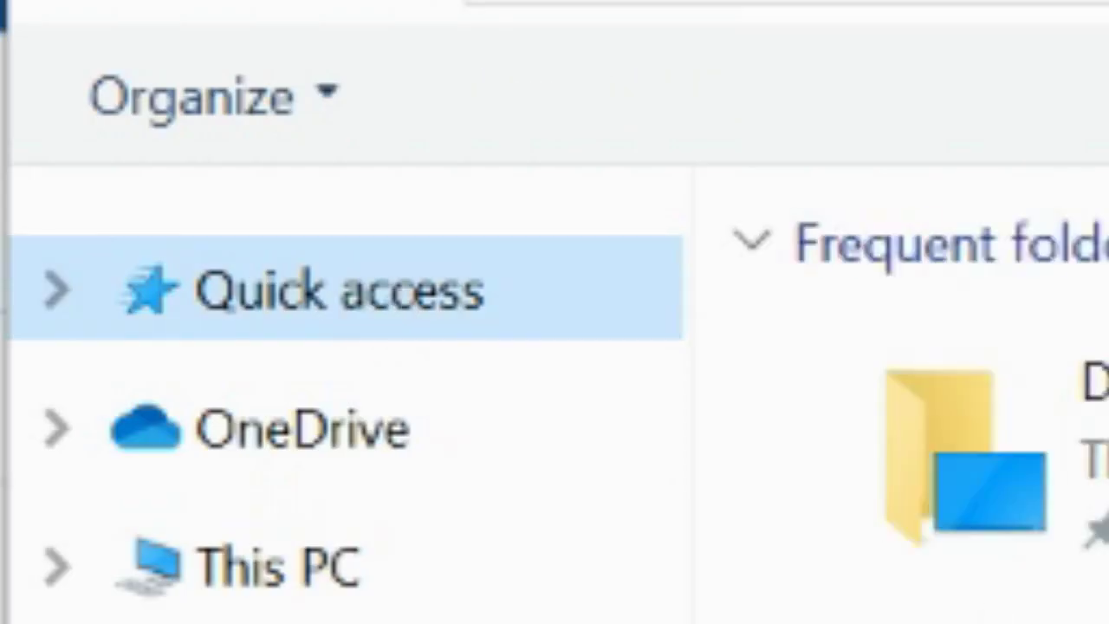
pyautogui.scroll(-2, 277, 234)
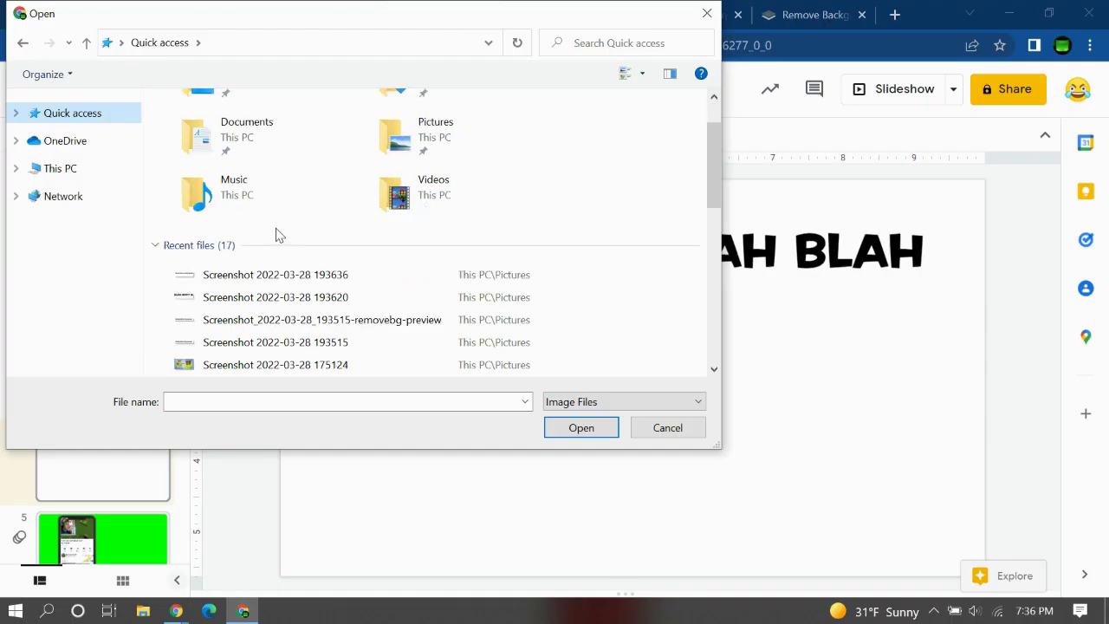
pyautogui.click(230, 279)
pyautogui.click(581, 436)
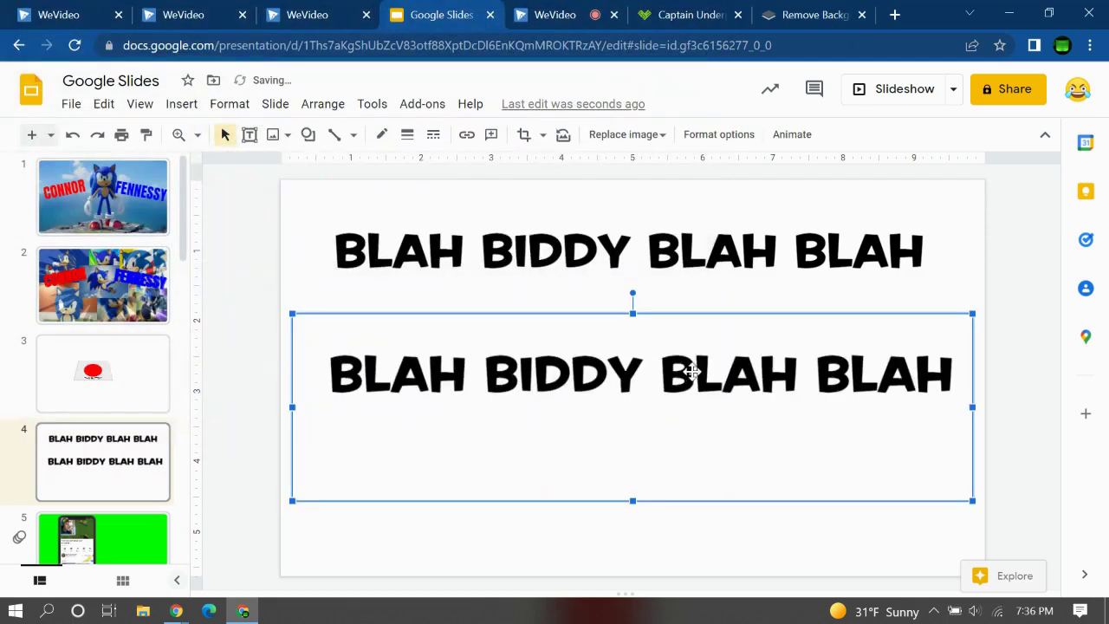
pyautogui.moveTo(674, 374); pyautogui.dragTo(649, 303)
pyautogui.press('Delete')
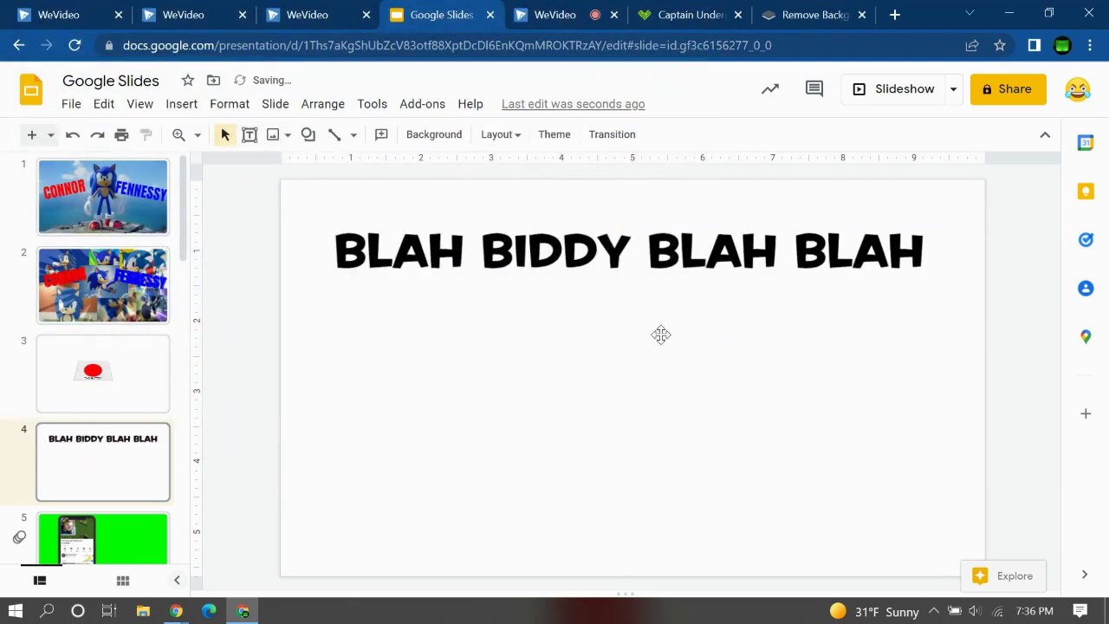
# Give slide 4 a purple gradient background and drag the title down toward the centre
pyautogui.click(433, 136)
pyautogui.click(669, 280)
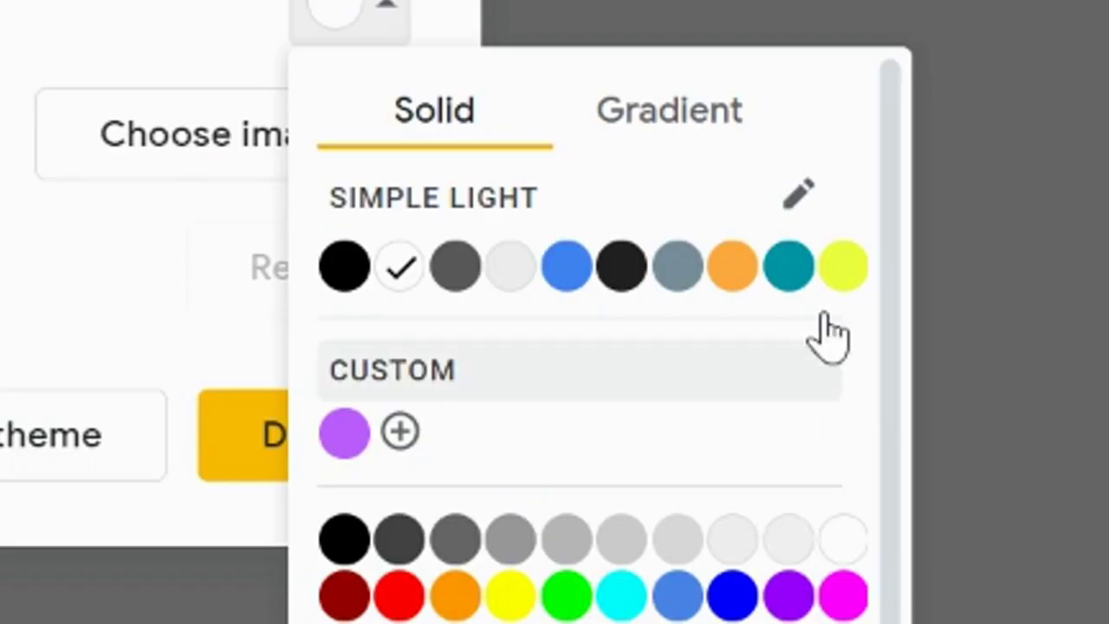
pyautogui.click(717, 117)
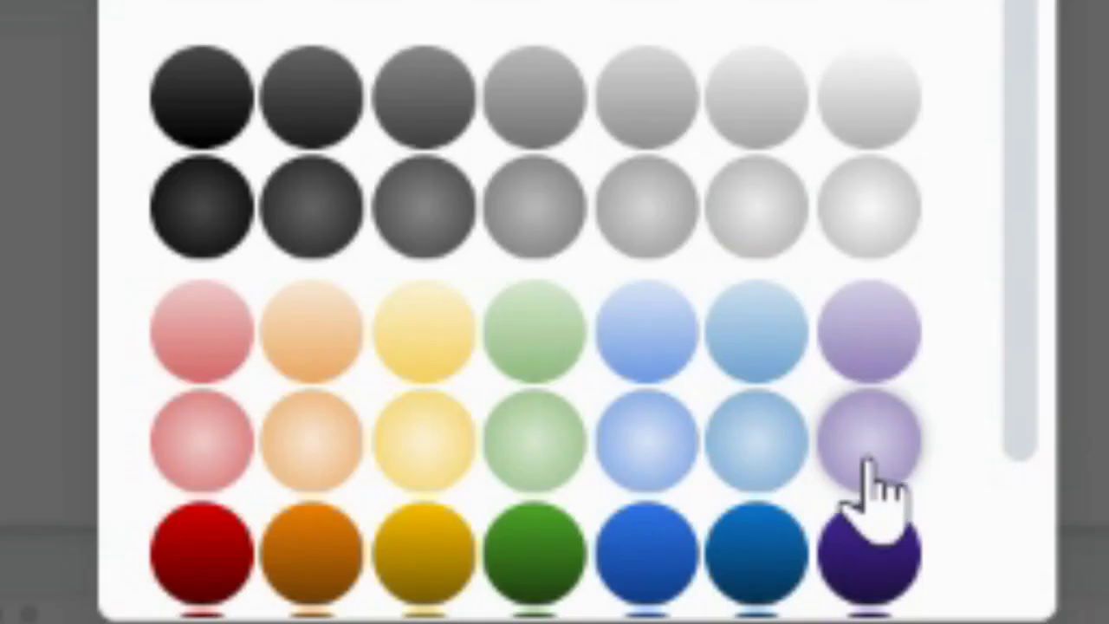
pyautogui.click(866, 459)
pyautogui.click(651, 425)
pyautogui.moveTo(555, 230); pyautogui.dragTo(579, 304)
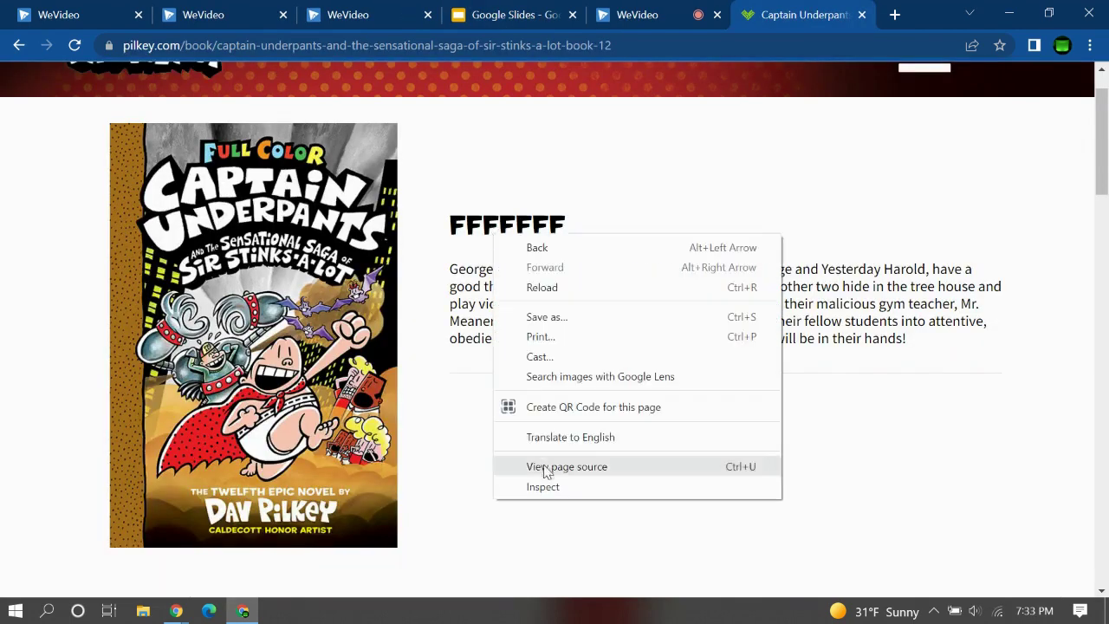
# Rewrite the pilkey.com book heading in DevTools as a subscribe call-out with the creator's name
pyautogui.click(547, 488)
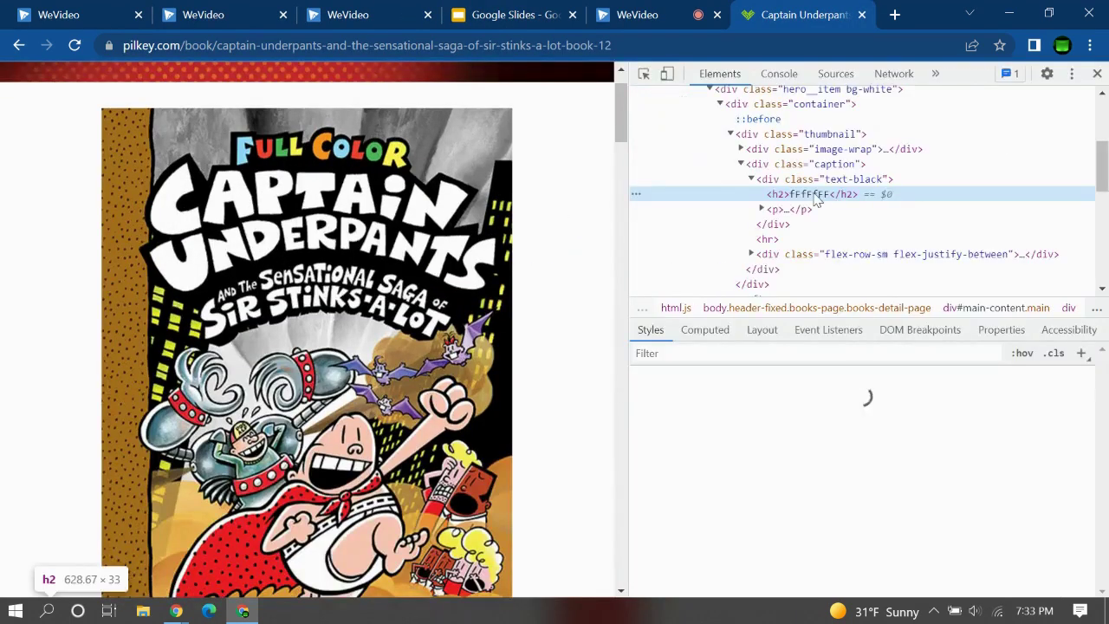
pyautogui.write('Su')
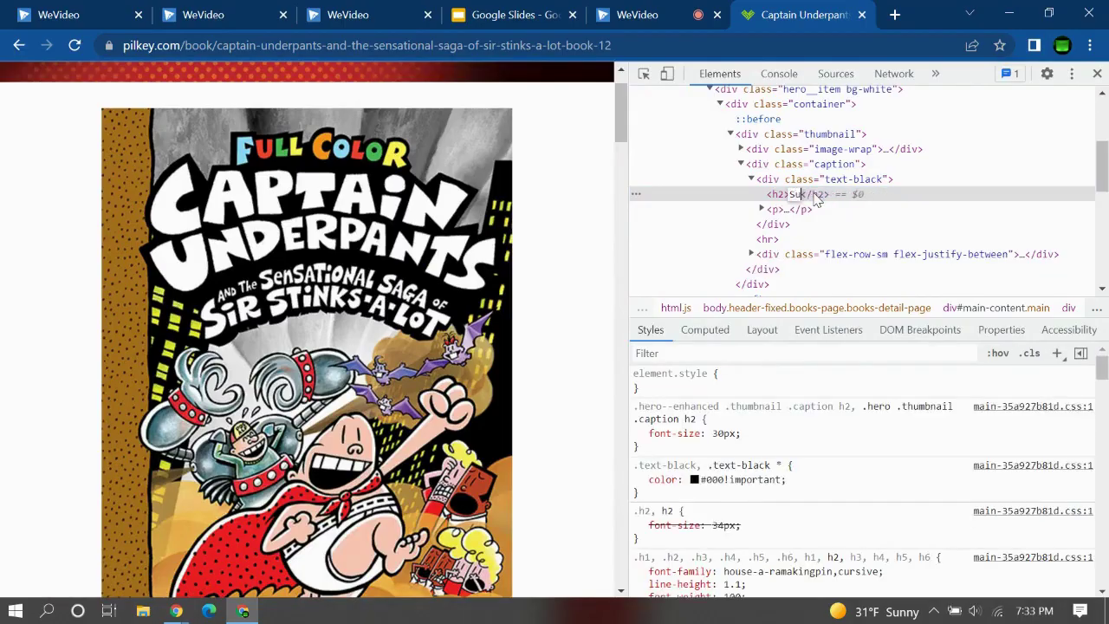
pyautogui.write('bscribe to Connor Fennessy!!!')
pyautogui.press('F12')
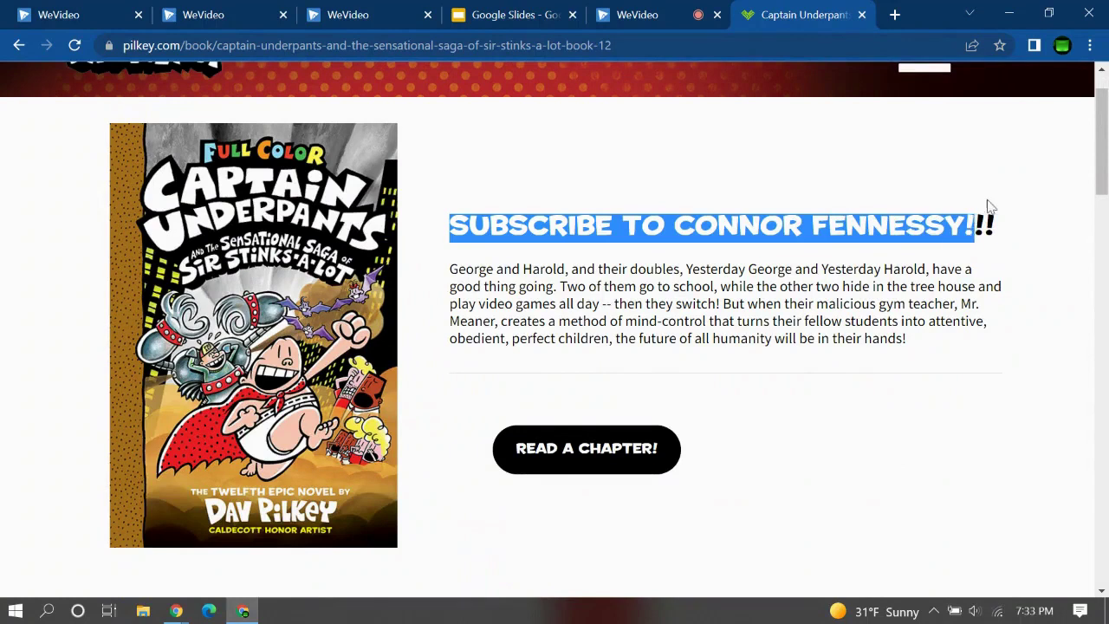
pyautogui.click(899, 198)
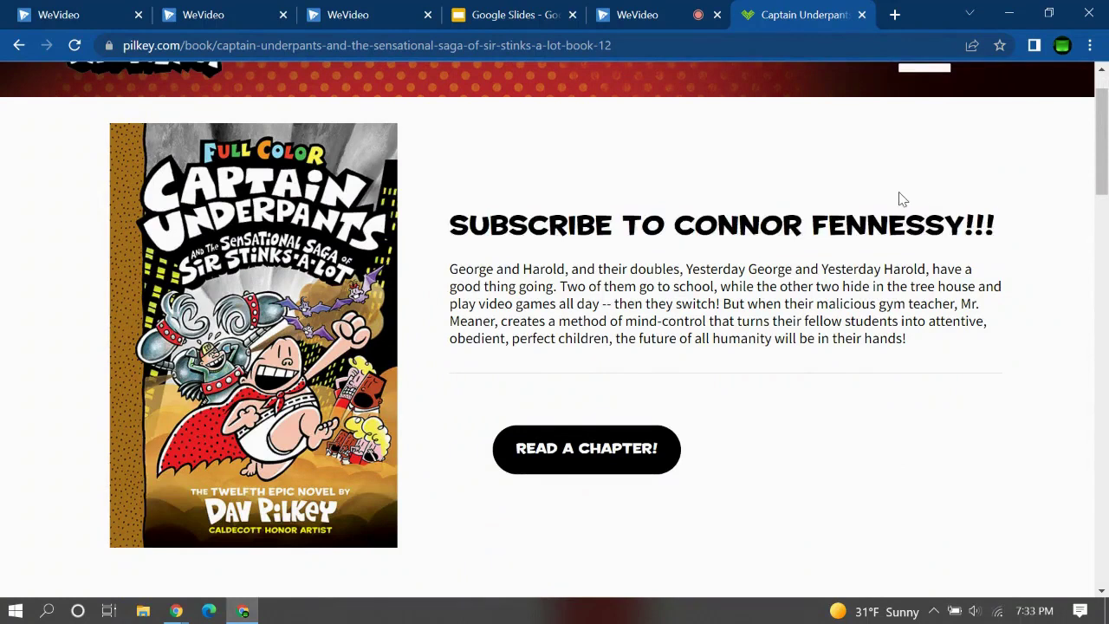